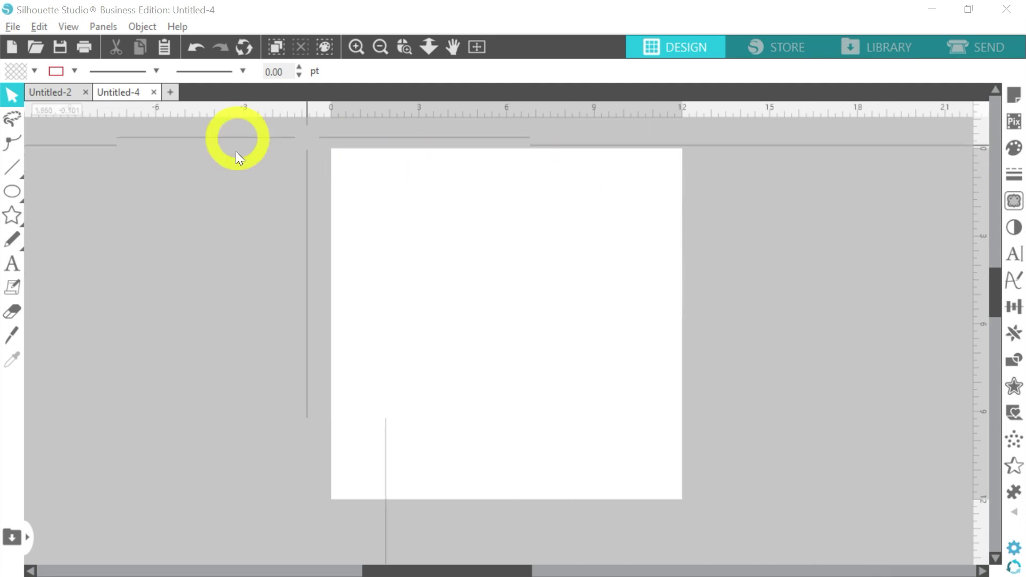
- Merge Natural 02.png from the ED-04-S01 Wood - Natural - Paper folder into the design
left_click(15, 26)
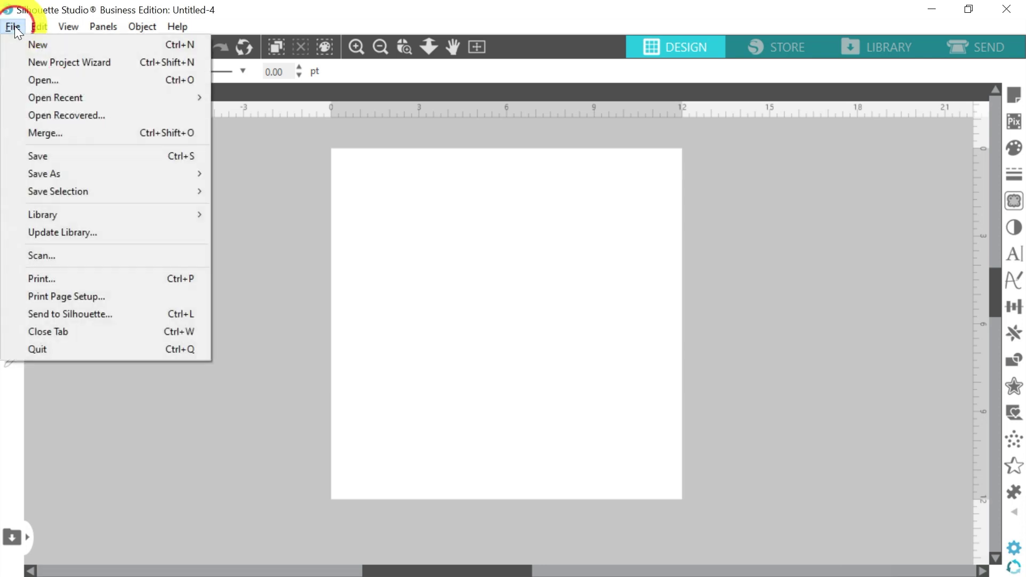
left_click(48, 131)
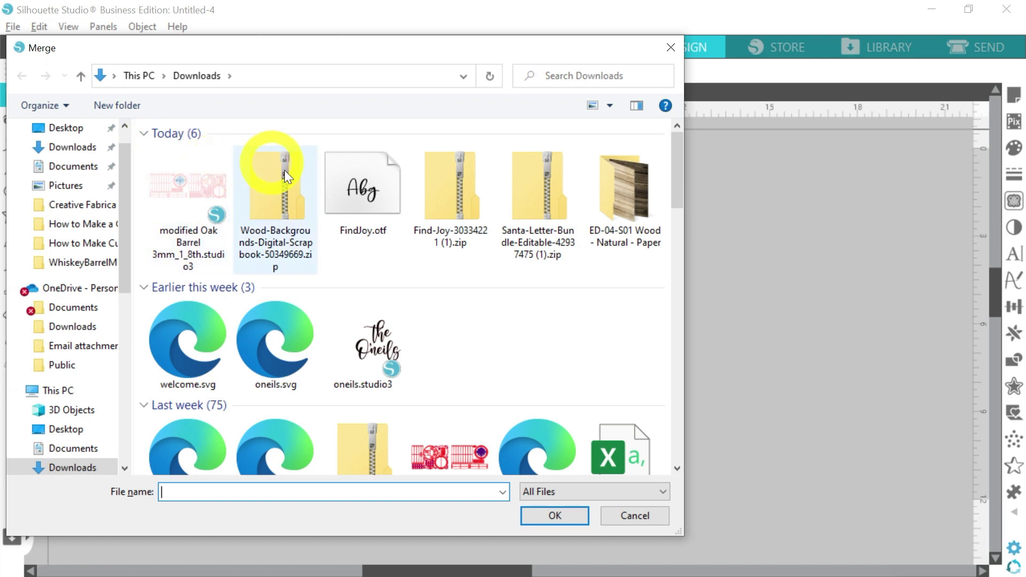
left_click(617, 204)
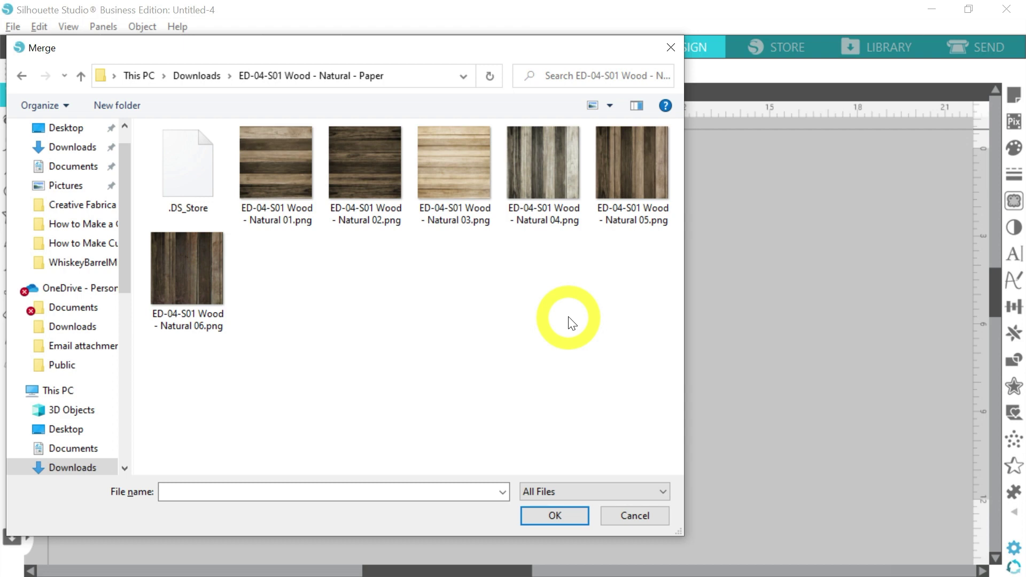
double_click(361, 170)
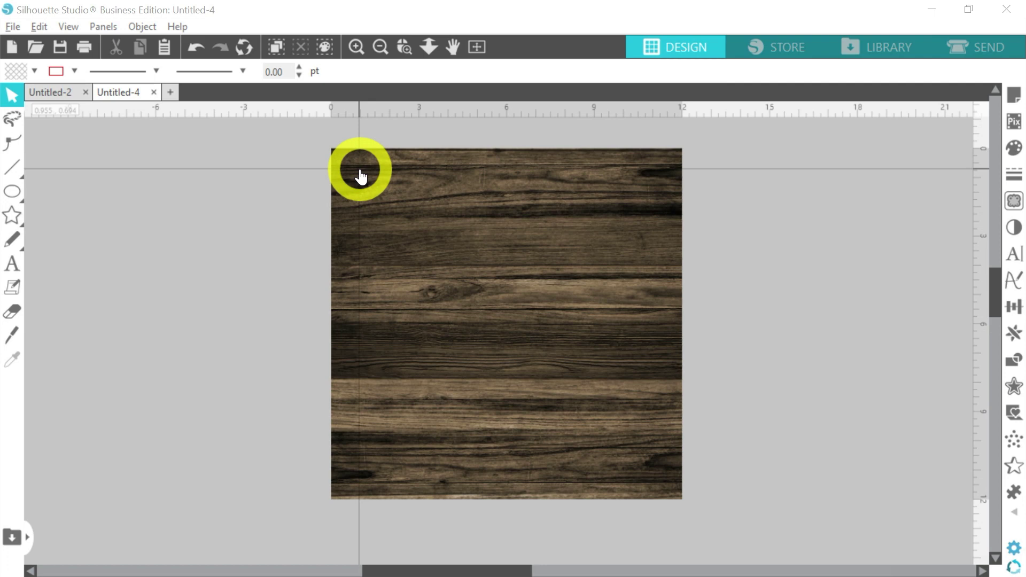
- Move the wood-grain image off the page to the right
left_click(360, 170)
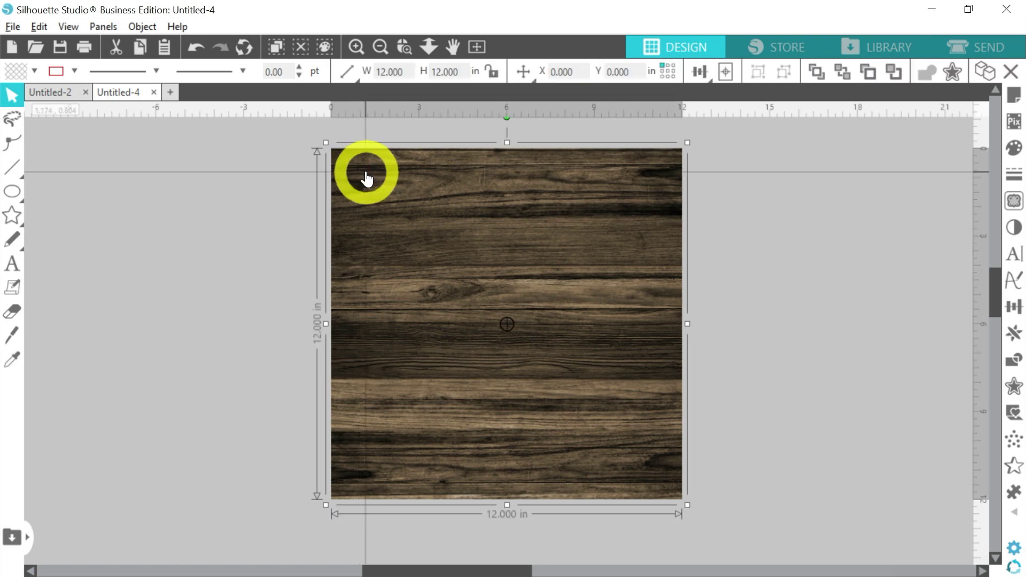
left_click_drag(360, 170, 747, 191)
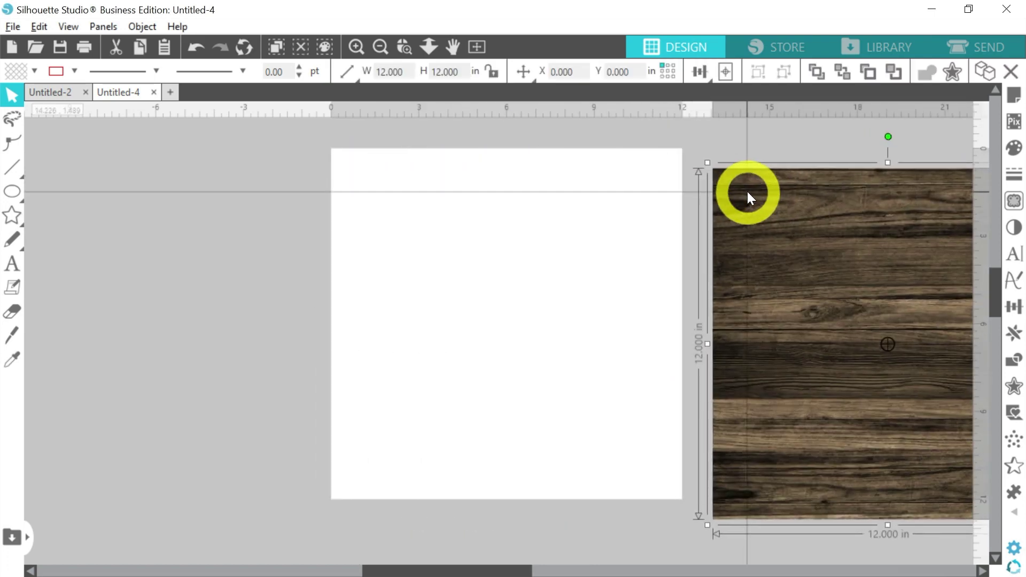
left_click(568, 205)
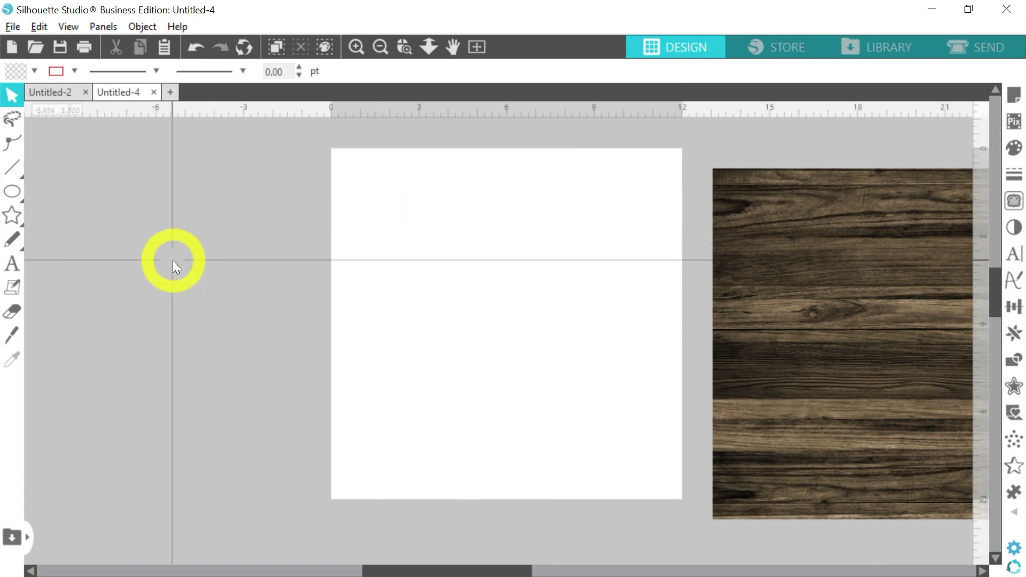
left_click(11, 266)
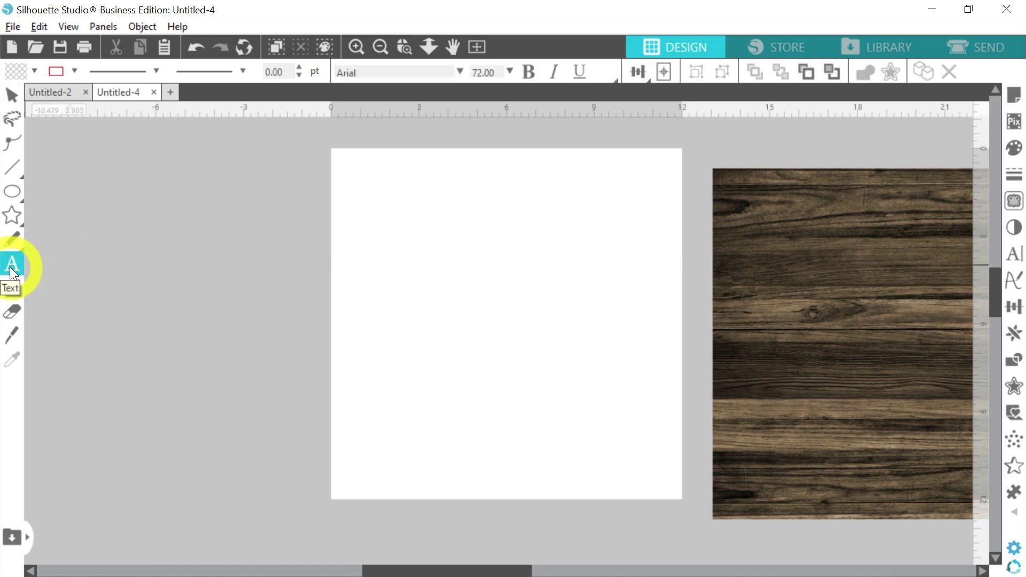
- Add the text MADISON in the Charrie font and enlarge it
left_click(370, 270)
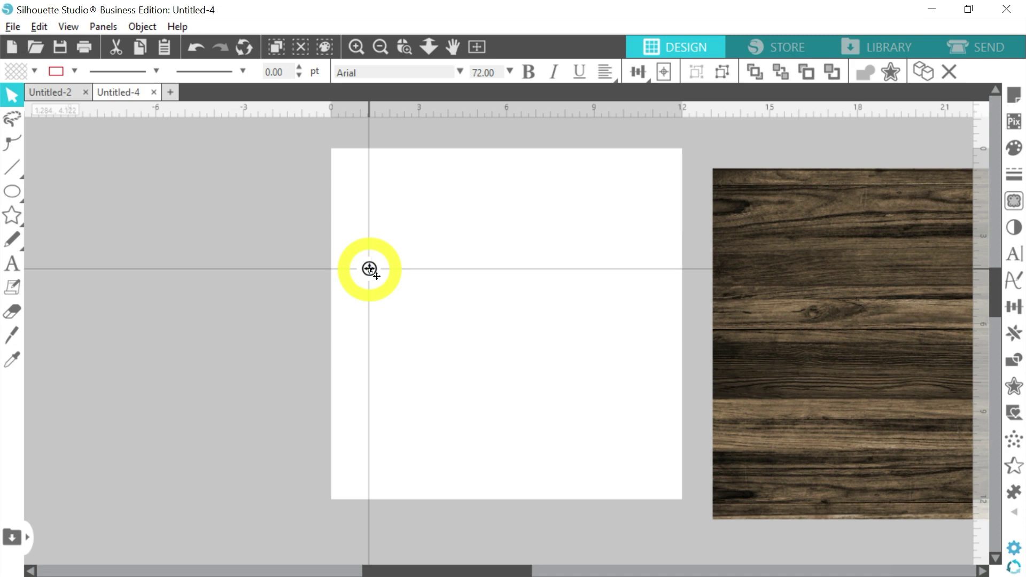
type("MADISON")
left_click(437, 200)
left_click(1014, 254)
scroll(866, 293, "down", 2)
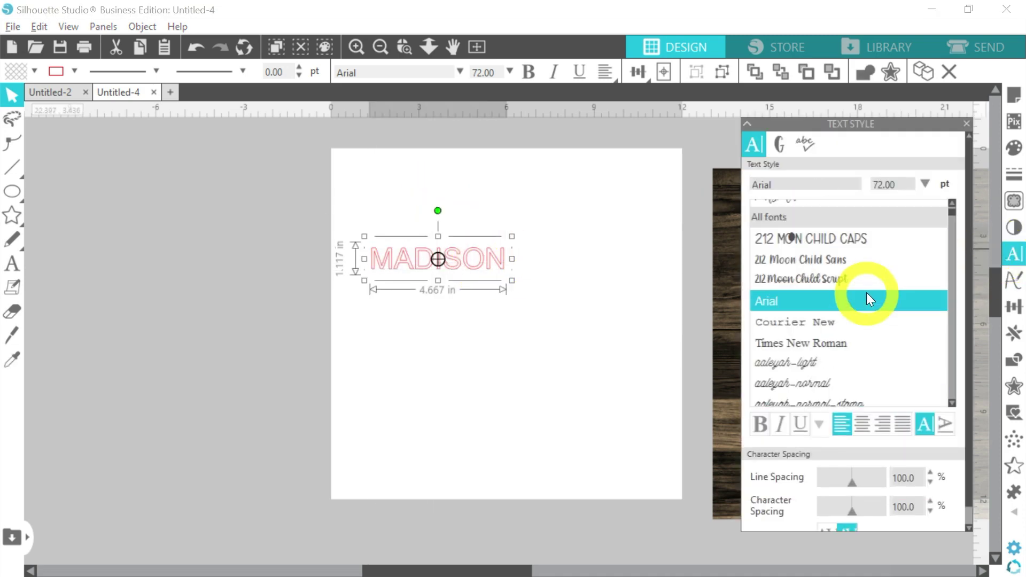
scroll(867, 293, "down", 5)
left_click(828, 184)
type("CAbbagetown")
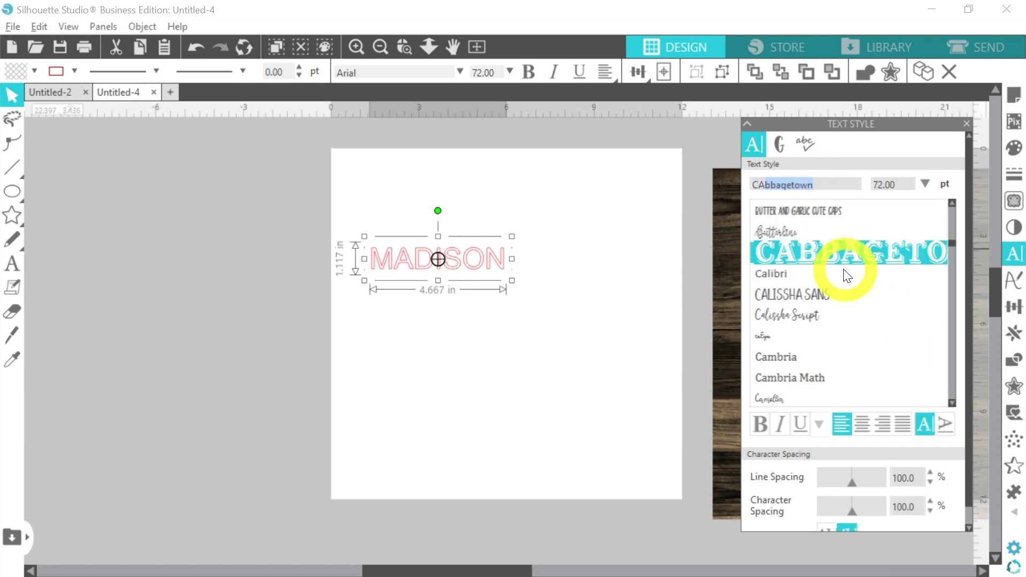
scroll(847, 275, "down", 10)
left_click(764, 355)
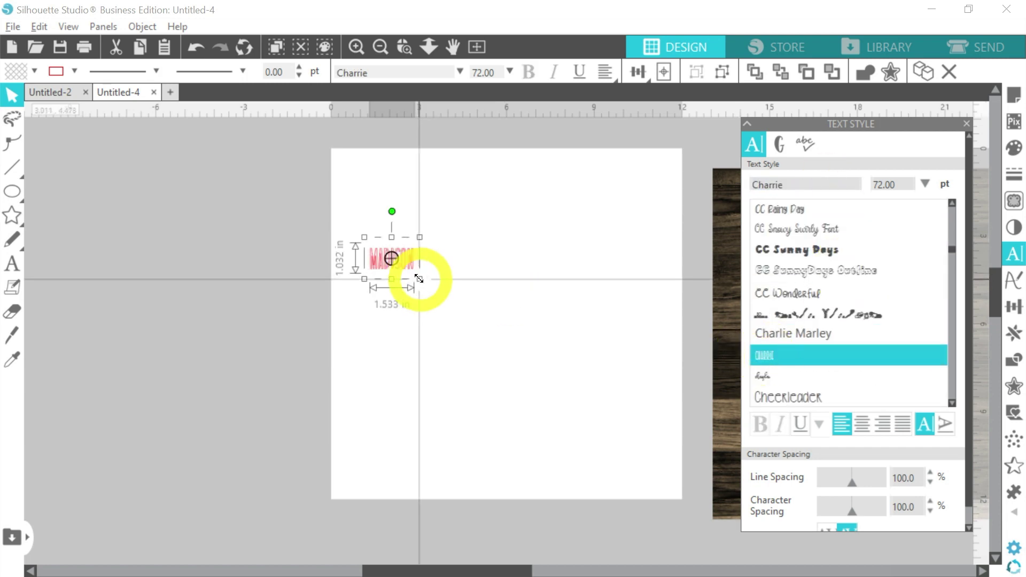
left_click_drag(419, 278, 565, 279)
left_click(564, 279)
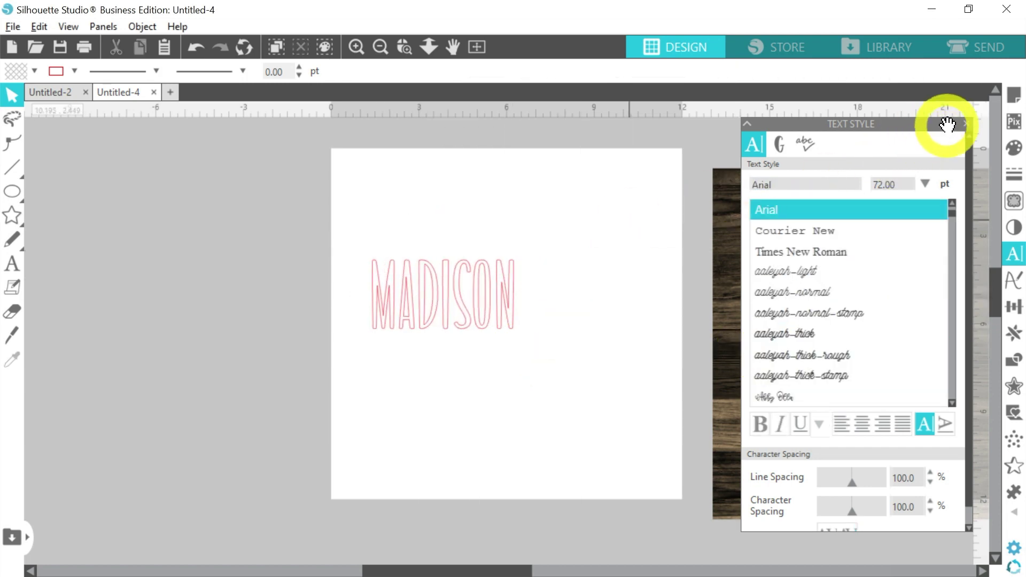
left_click(967, 124)
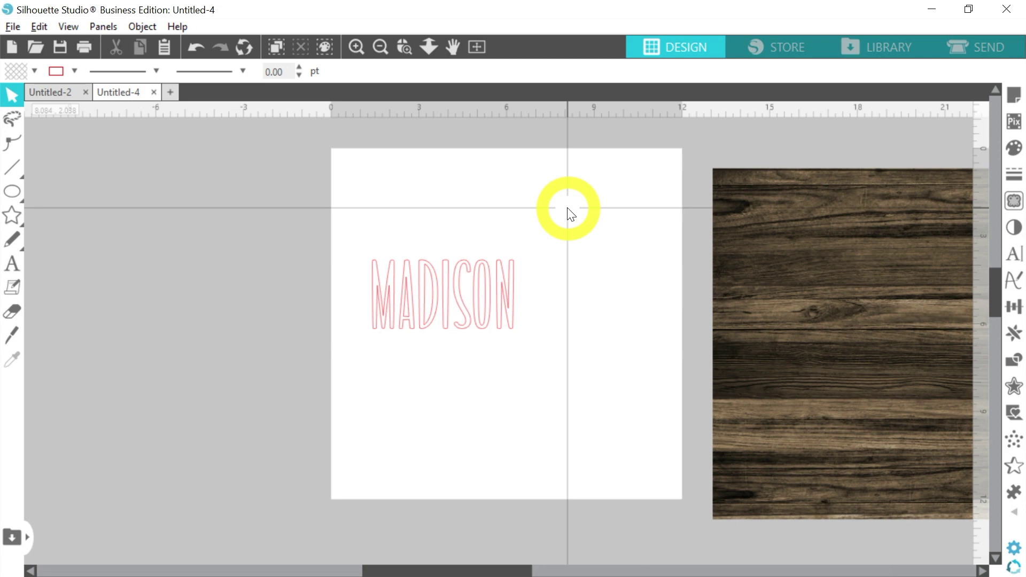
- Retype the text as MADiSON and resize it to 4.511 in tall
left_click(513, 283)
double_click(513, 284)
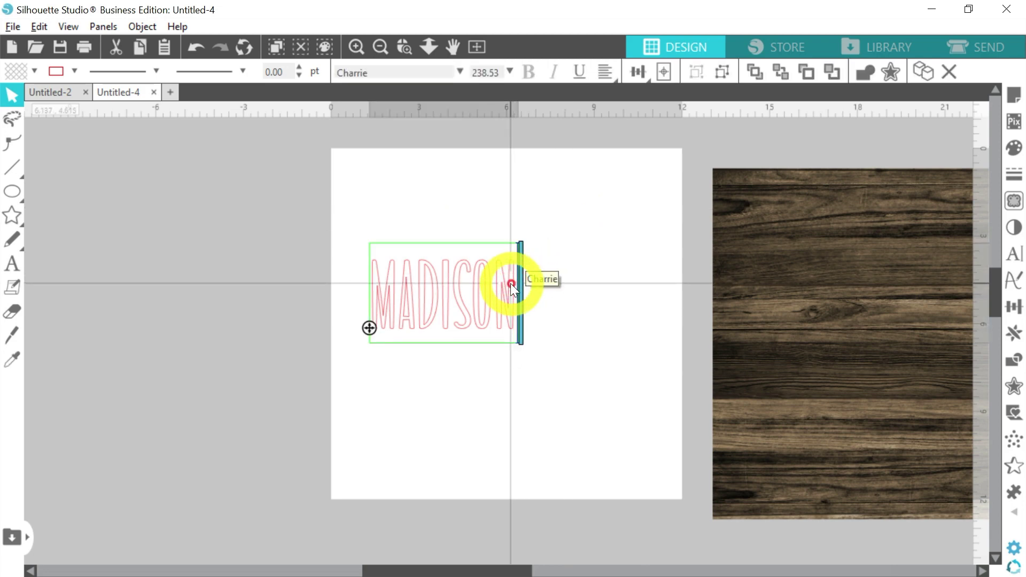
key("ctrl+a")
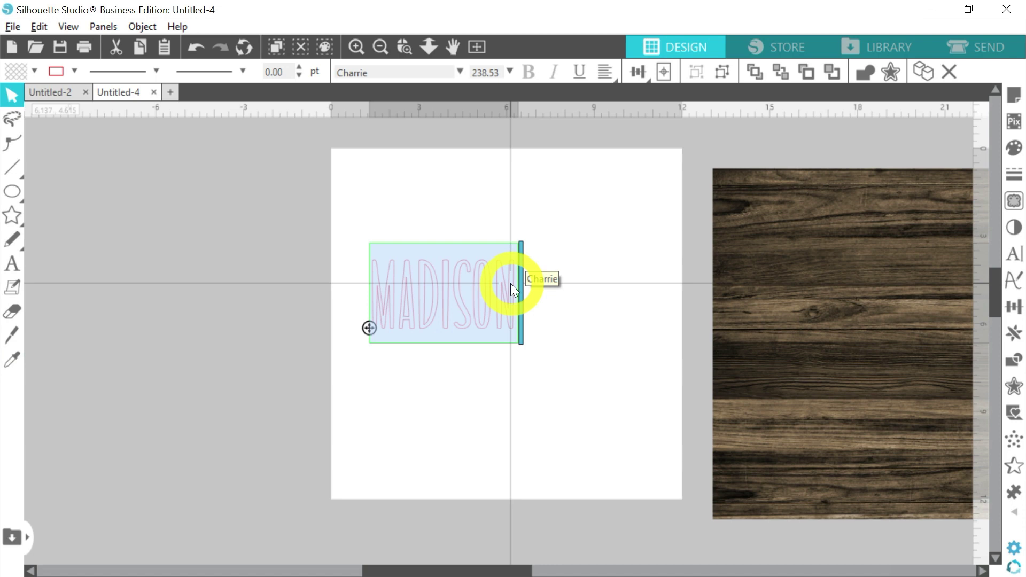
type("MADiSON")
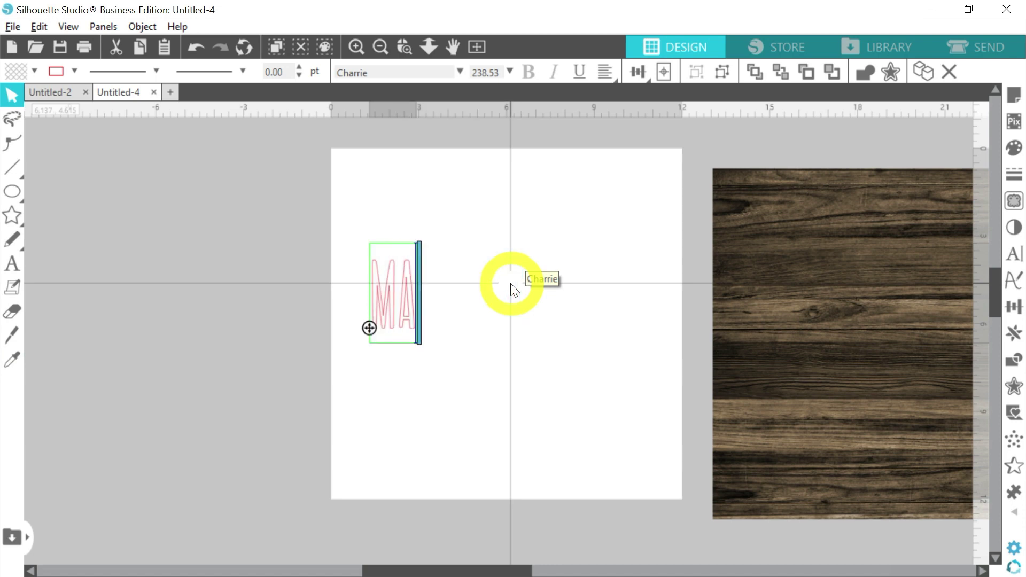
left_click(529, 277)
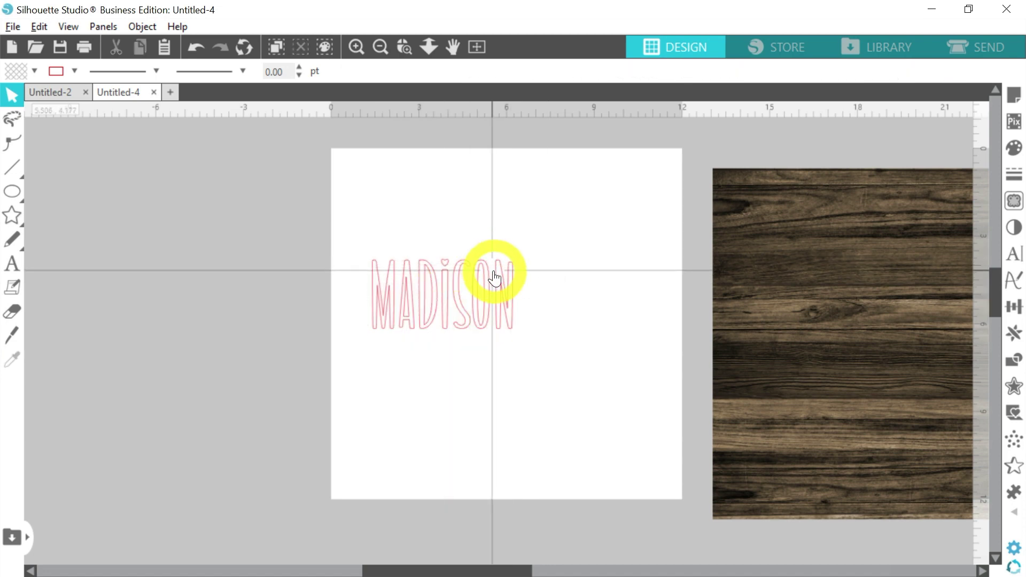
left_click(495, 270)
left_click_drag(522, 239, 610, 179)
left_click_drag(488, 183, 488, 209)
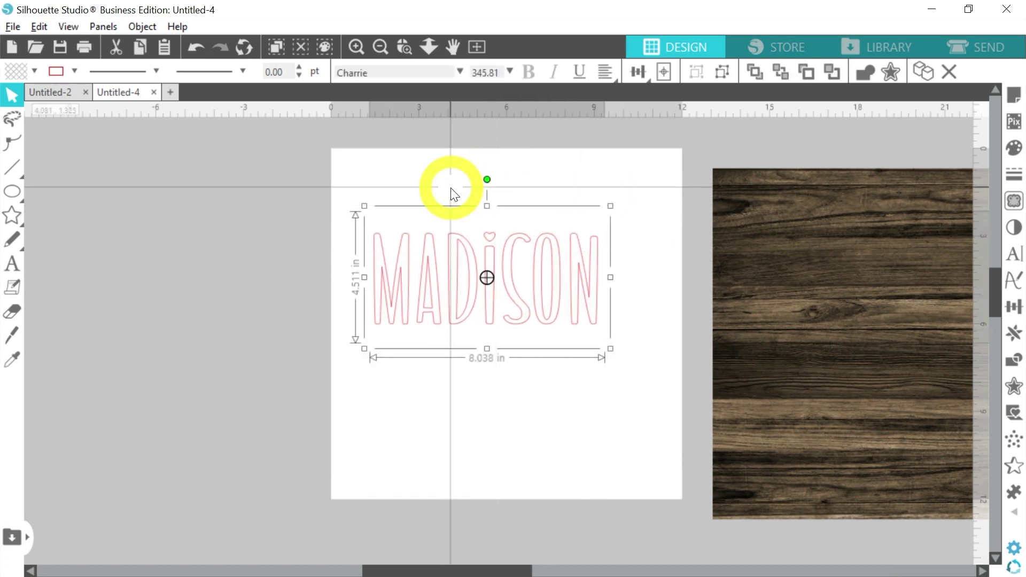
- Fill MADiSON white with no outline and move it onto the wood image
left_click(37, 71)
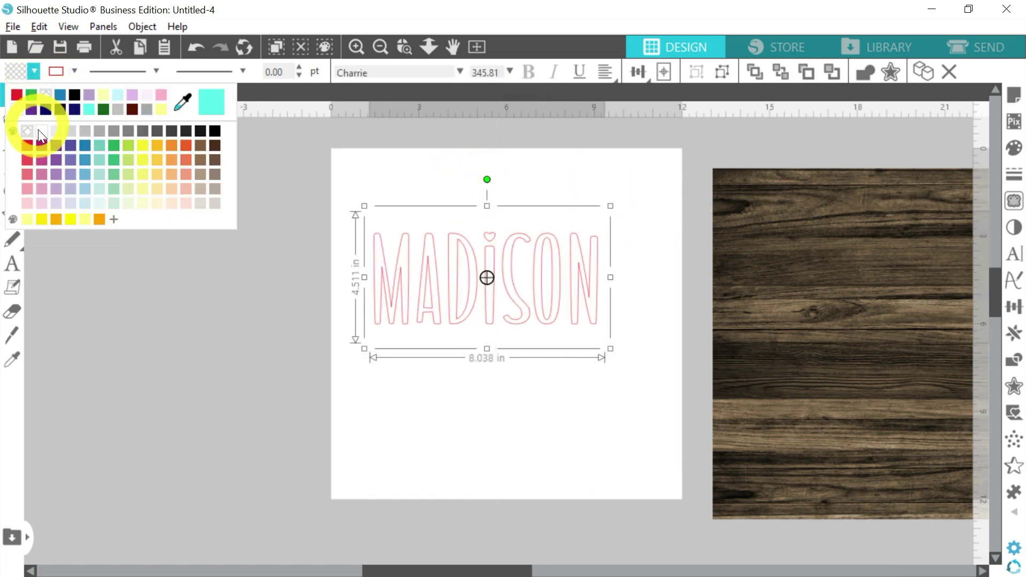
left_click(43, 131)
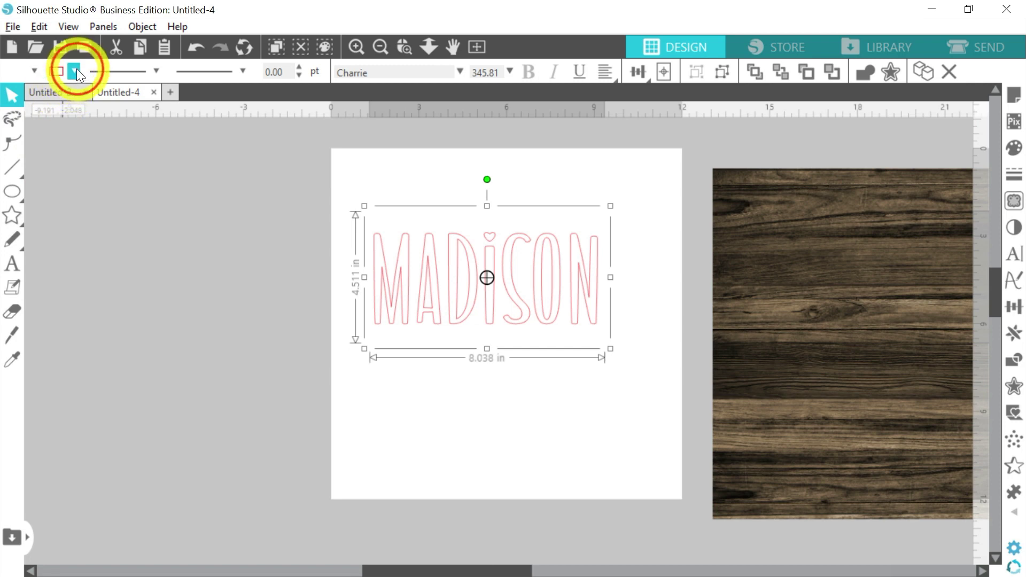
left_click(74, 71)
left_click(100, 95)
left_click_drag(339, 213, 531, 267)
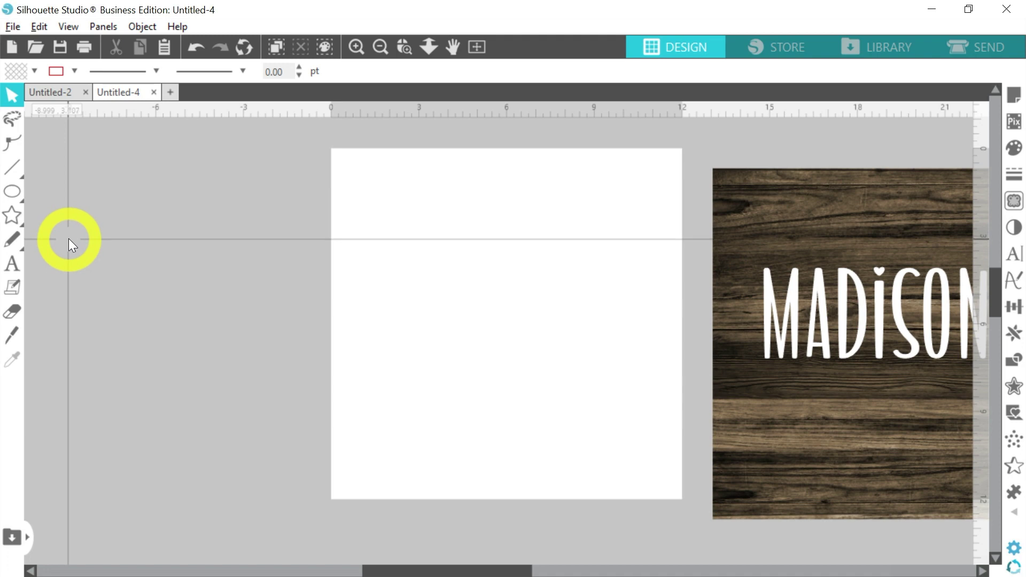
- Draw a rectangle on the page and size it to W 4 × H 2.750 in
left_click(14, 191)
left_click(34, 191)
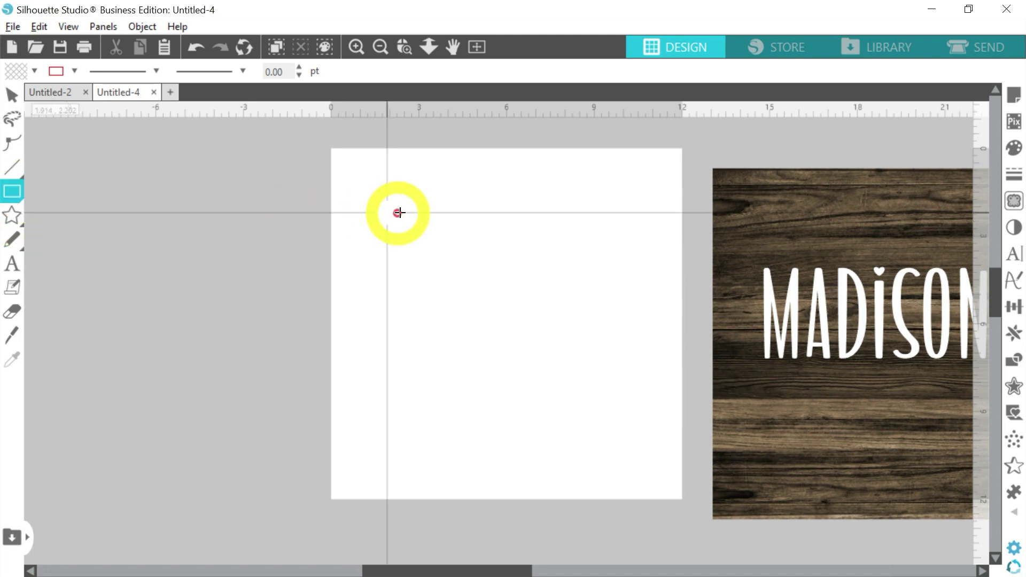
left_click_drag(407, 214, 559, 304)
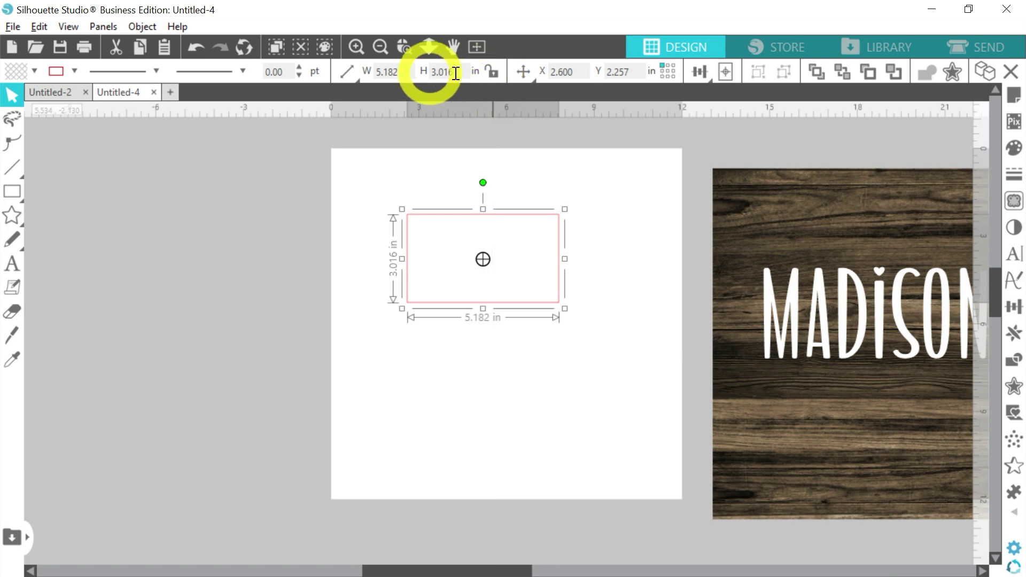
double_click(407, 74)
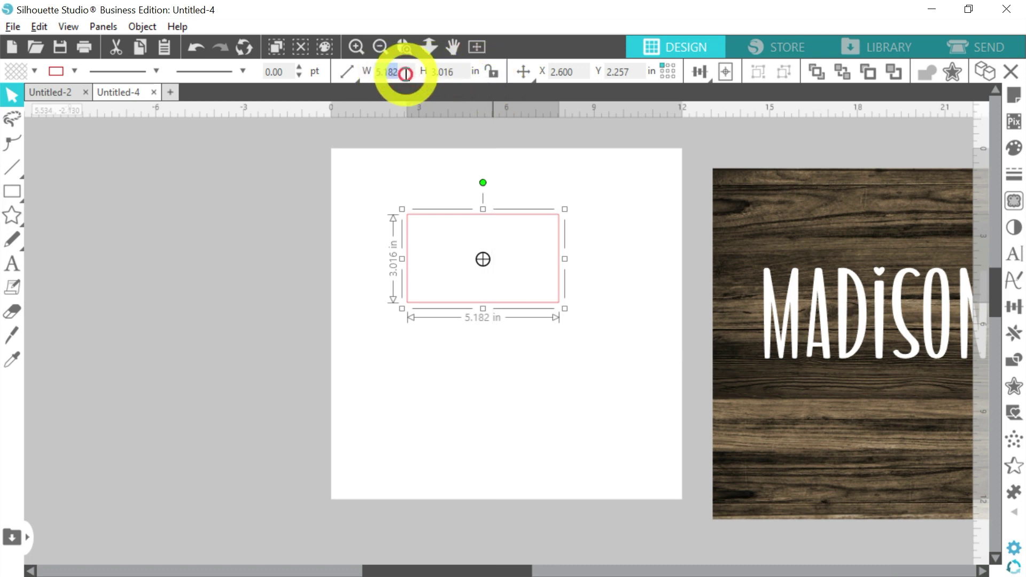
type("4")
key("Tab")
type("2.750")
key("Return")
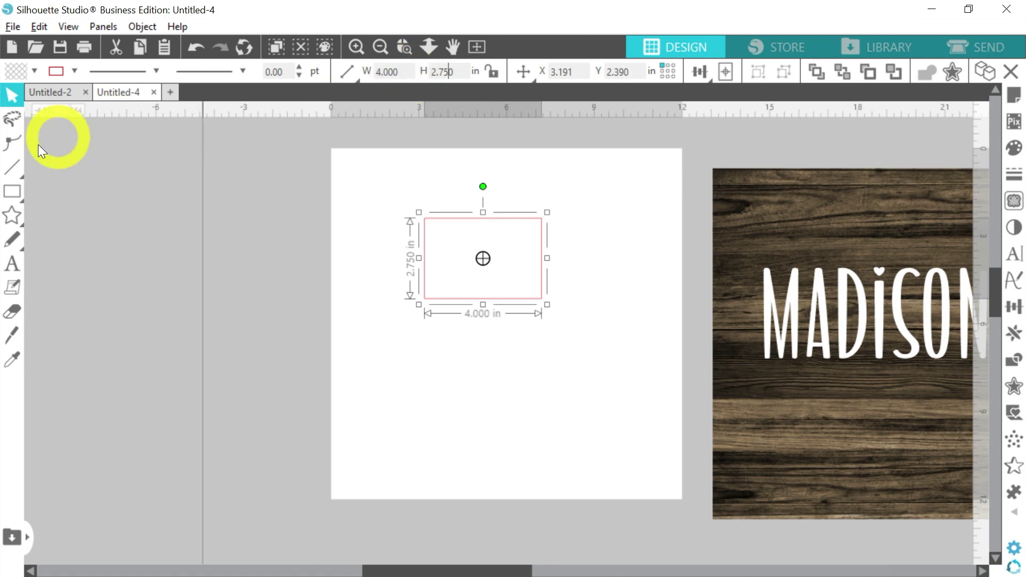
- Draw a narrow rectangle strip at the tag's left side
left_click_drag(12, 191, 36, 198)
left_click(36, 198)
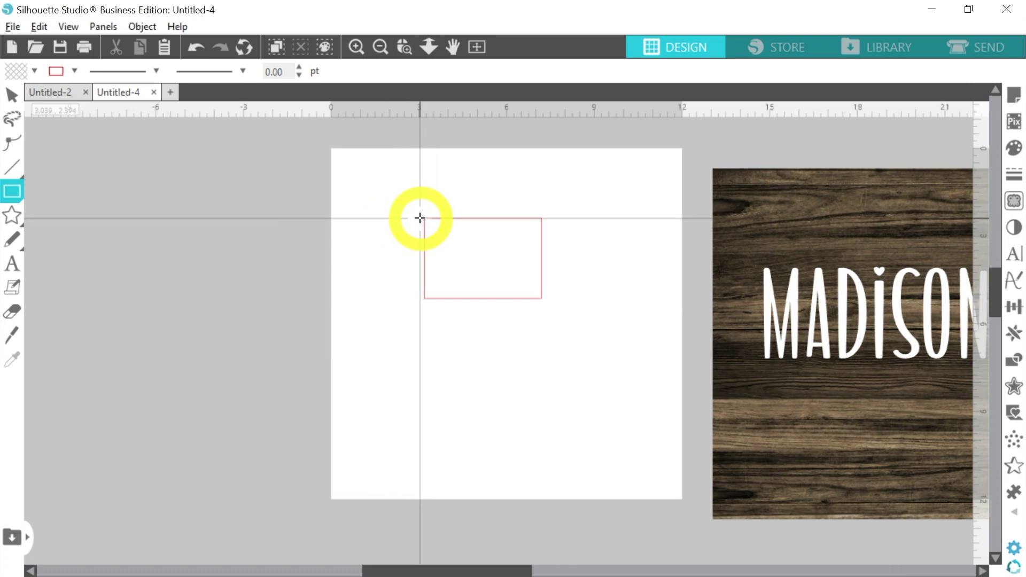
left_click_drag(420, 218, 444, 297)
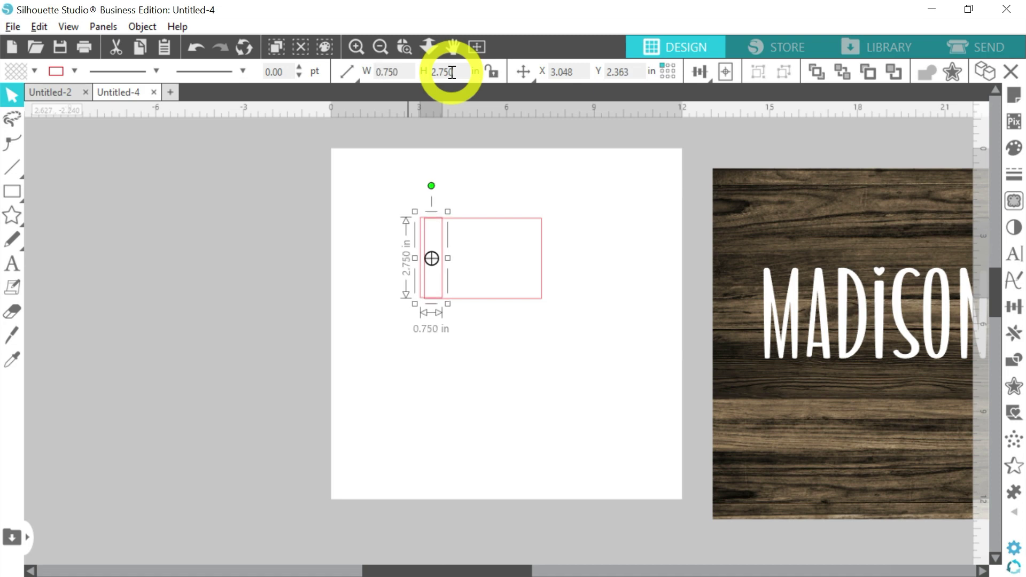
- Align both rectangles left and middle, then move the wood image over them
left_click_drag(378, 160, 500, 350)
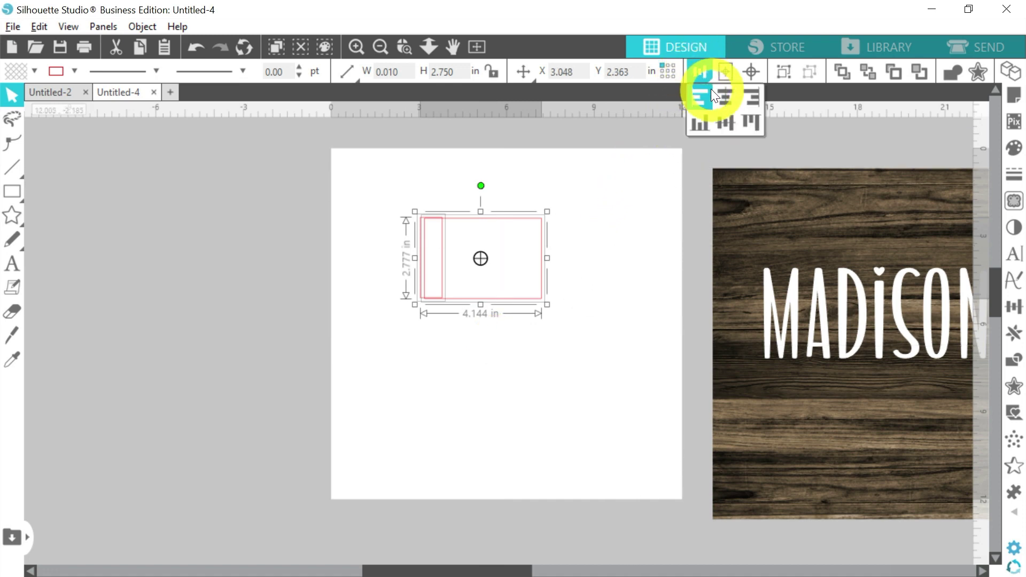
left_click(701, 101)
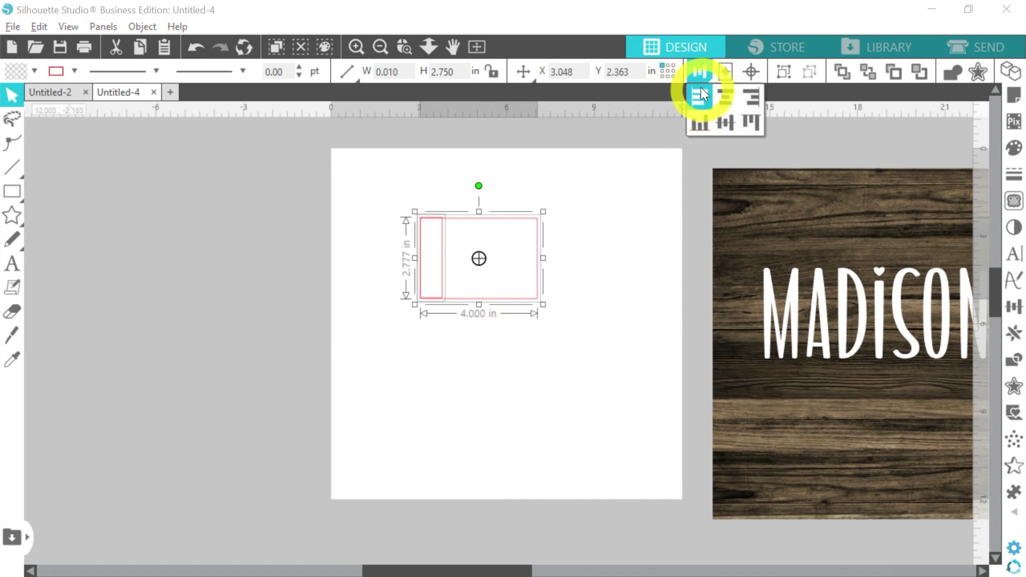
left_click(721, 121)
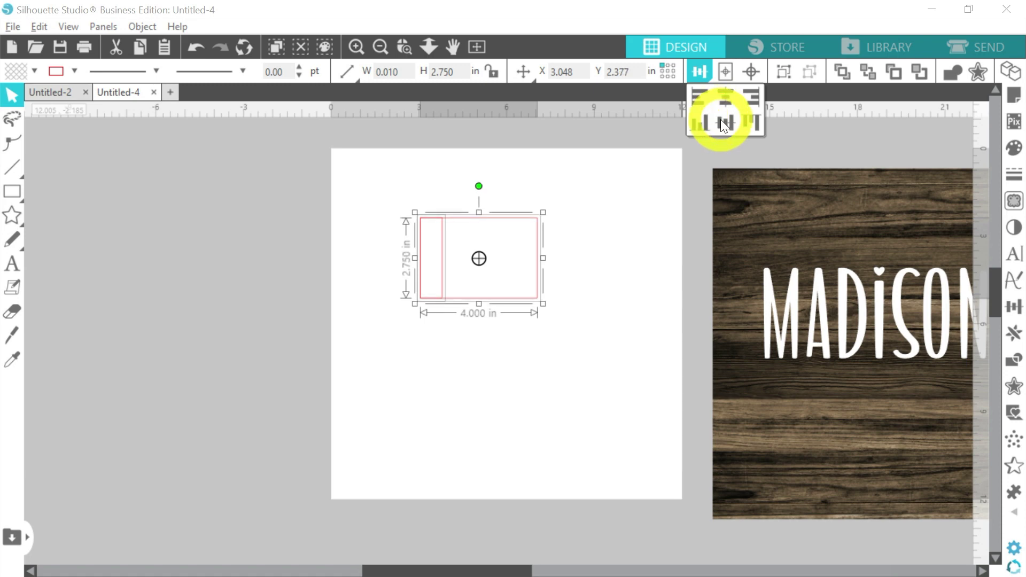
left_click(565, 177)
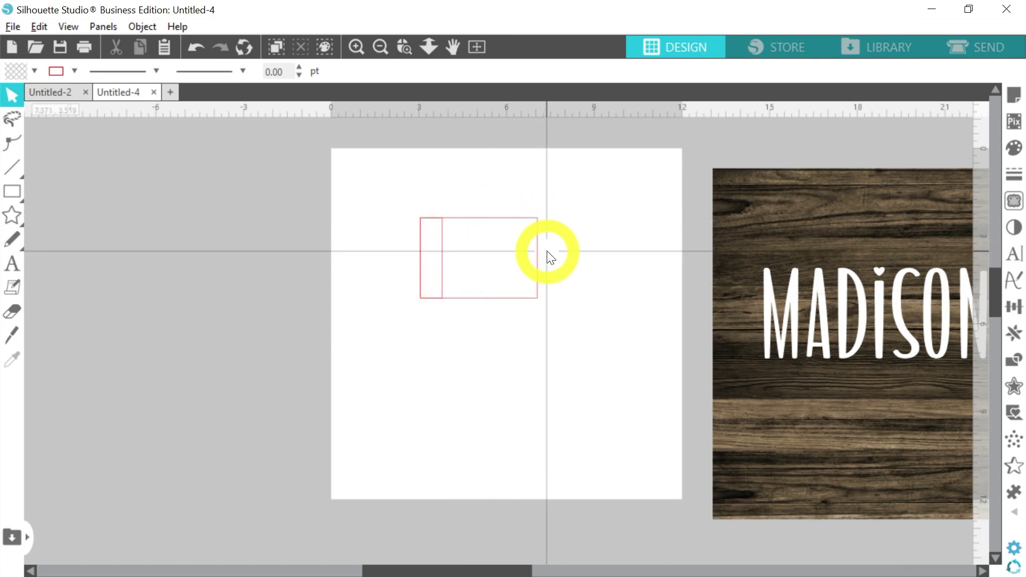
left_click_drag(737, 206, 504, 260)
- Shrink the wood image over the tag rectangle and crop it to that rectangle
left_click_drag(767, 556, 534, 355)
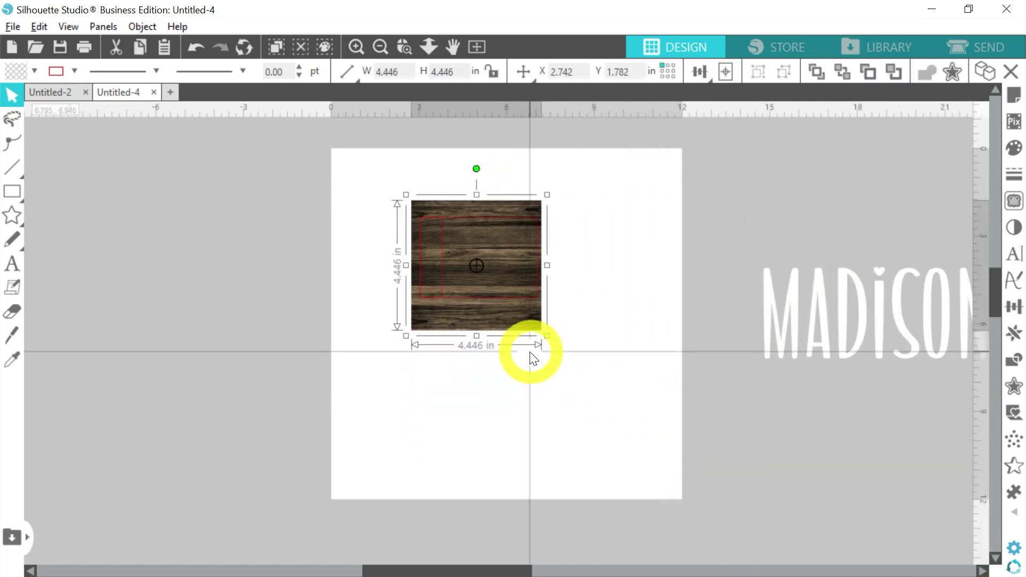
mouse_move(509, 238)
left_mouse_down()
mouse_move(506, 230)
mouse_move(491, 247)
mouse_move(500, 245)
left_mouse_up()
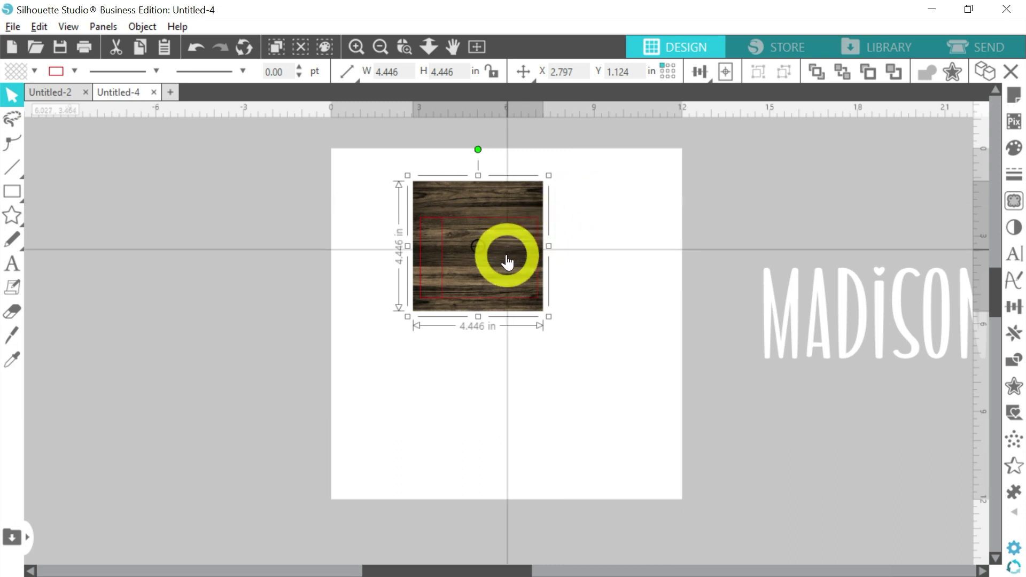
left_click_drag(504, 256, 502, 291)
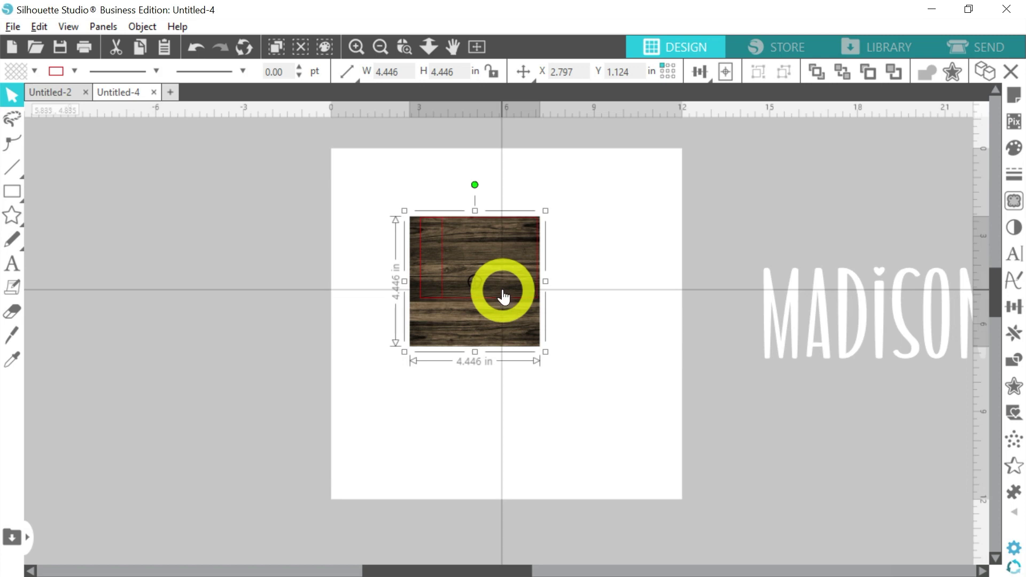
left_click_drag(585, 169, 523, 229)
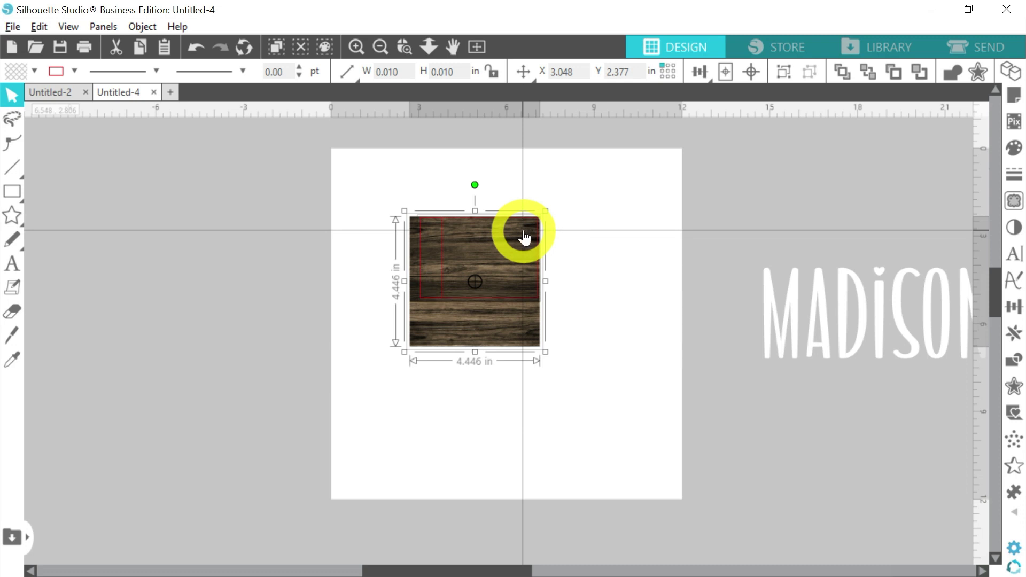
left_click(1014, 364)
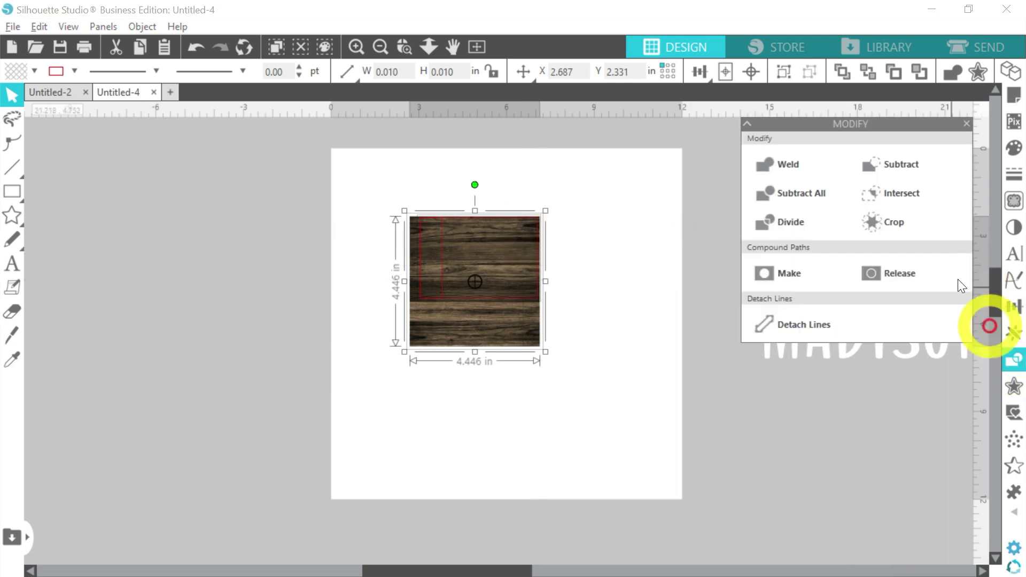
left_click(896, 219)
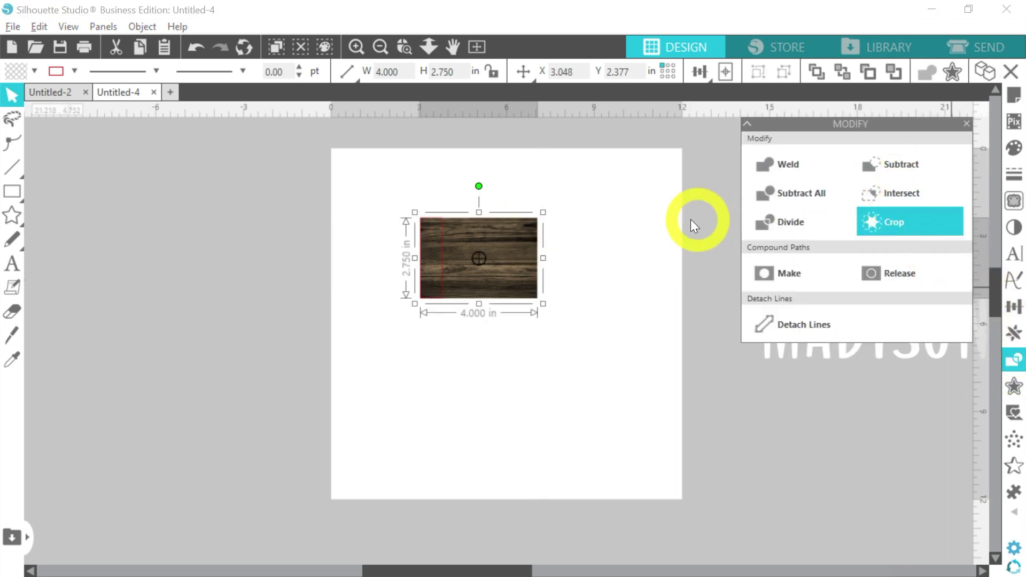
- Move the MADISON text onto the cropped wood tag
left_click(454, 232)
left_click_drag(454, 232, 400, 217)
left_click_drag(543, 333, 681, 251)
- Bring MADISON to the front and shrink and narrow it to fit the wood tag
left_click(753, 72)
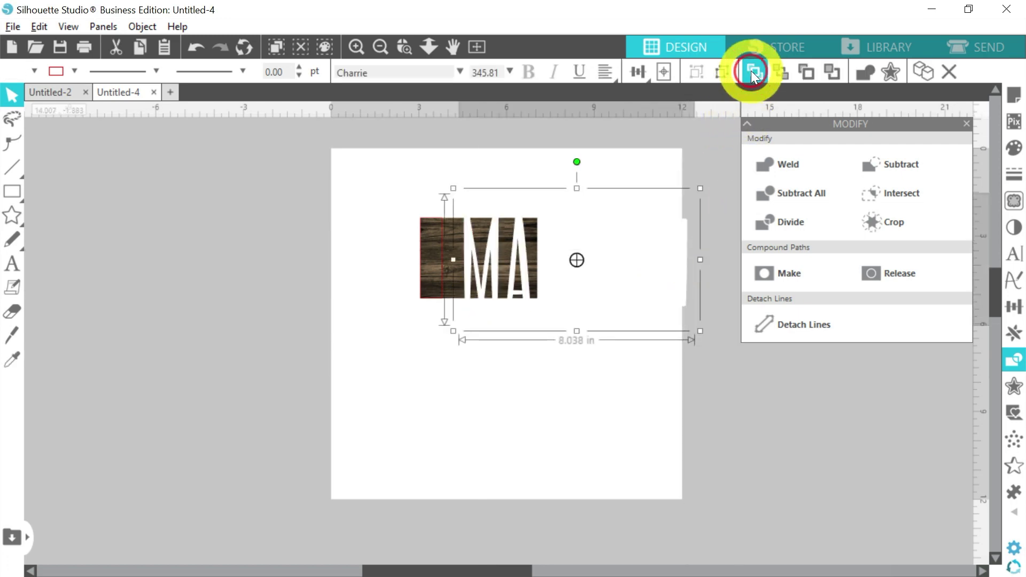
left_click_drag(701, 188, 492, 261)
left_click(405, 47)
left_click_drag(649, 332, 452, 419)
left_click(567, 348)
left_click_drag(566, 348, 561, 348)
left_click(573, 294)
left_click(522, 321)
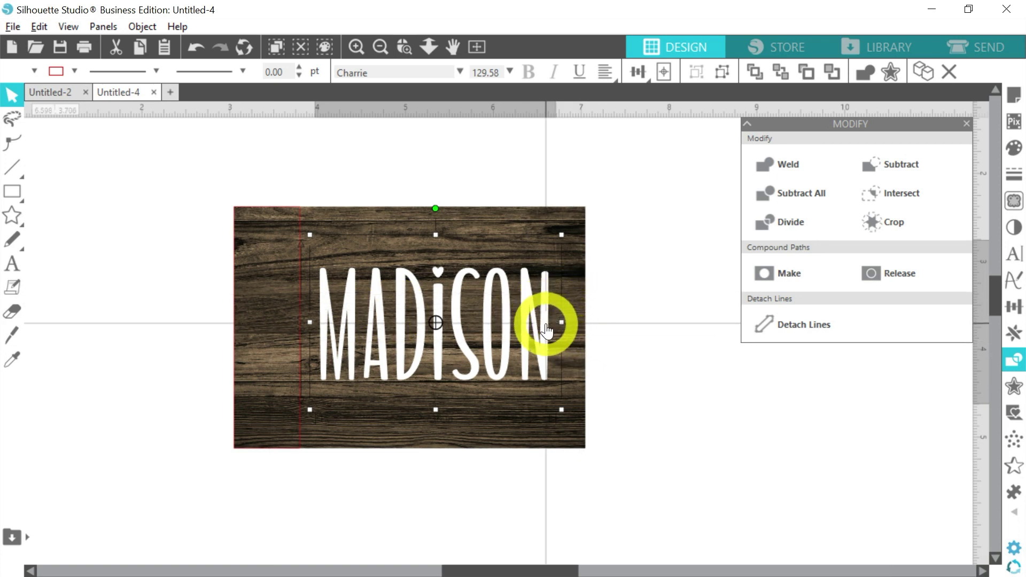
left_click_drag(545, 325, 548, 323)
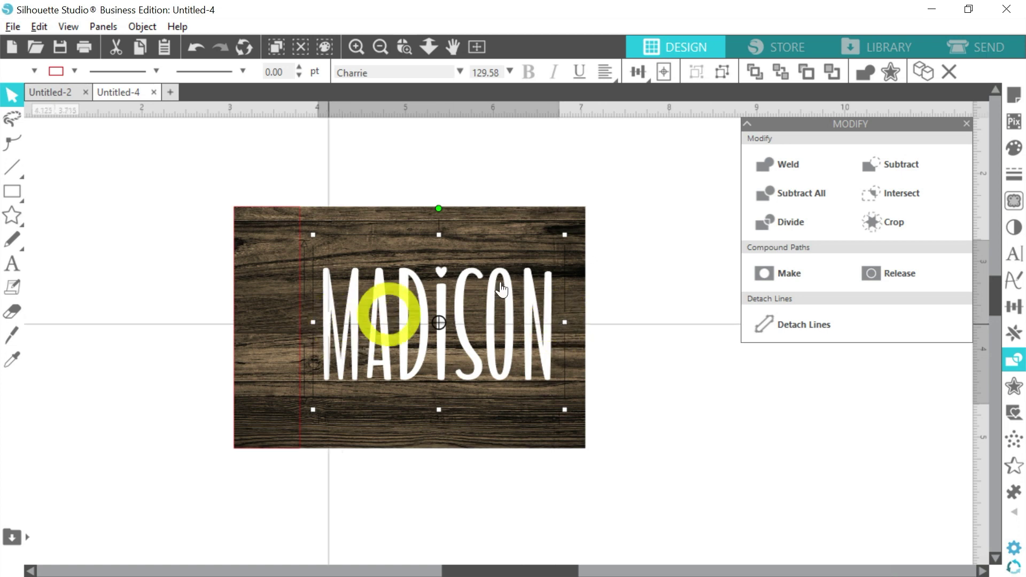
- Centre MADISON vertically on the wood tag
left_click(662, 170)
left_click_drag(649, 201, 500, 478)
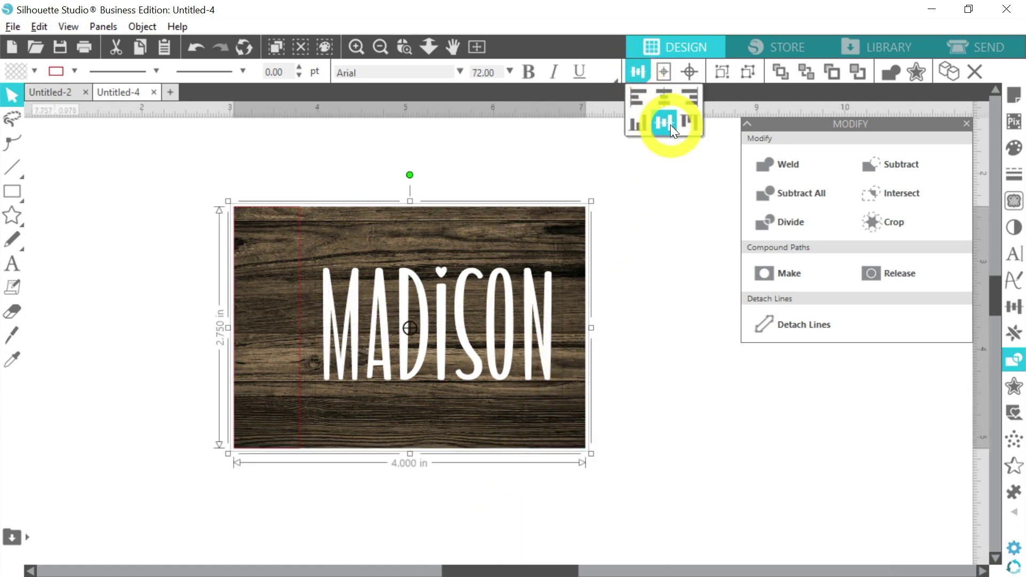
left_click(671, 124)
left_click(675, 275)
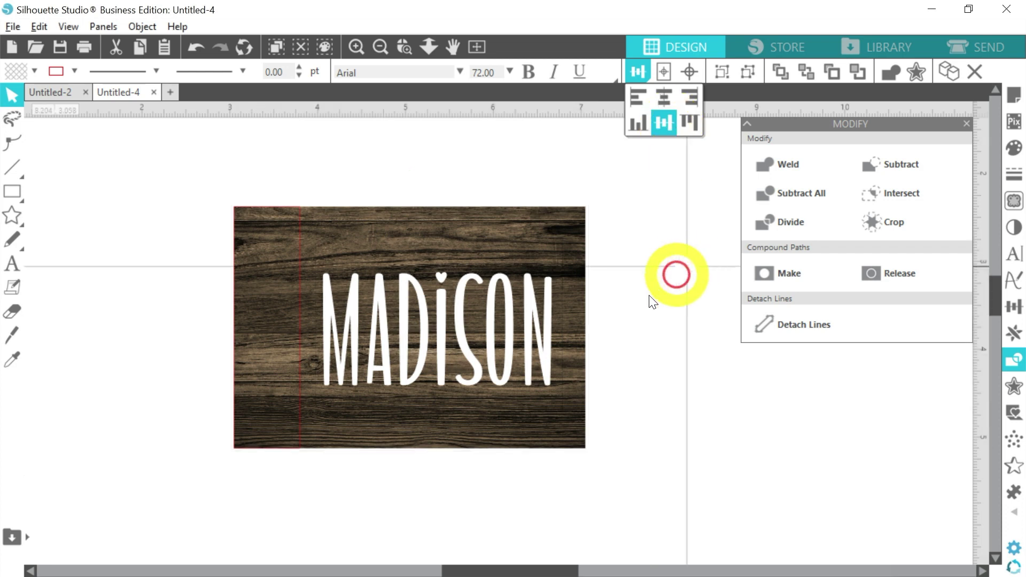
- Convert the MADISON lettering to a path and align the wood image to the middle
left_click(546, 335)
right_click(547, 335)
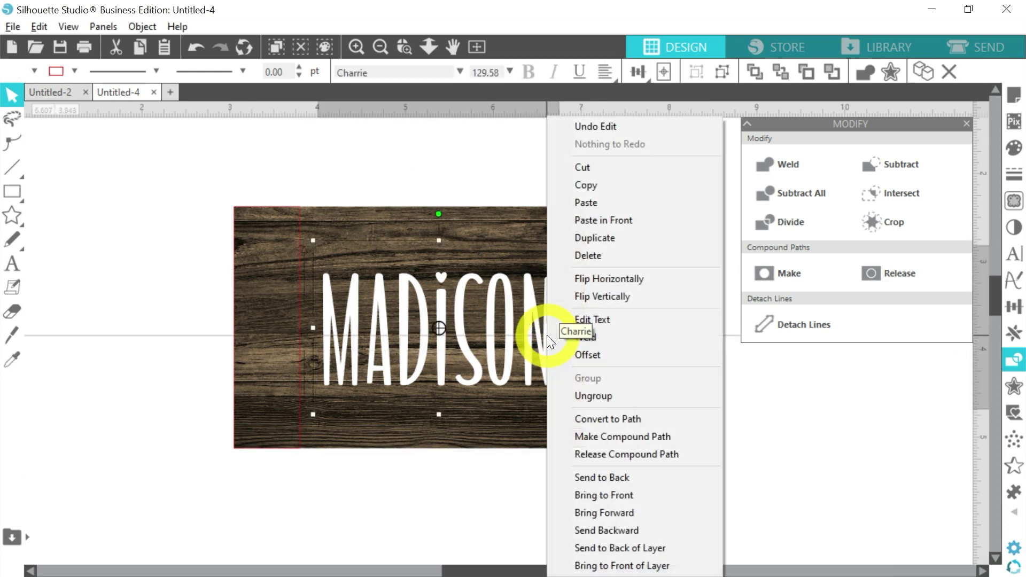
left_click(588, 419)
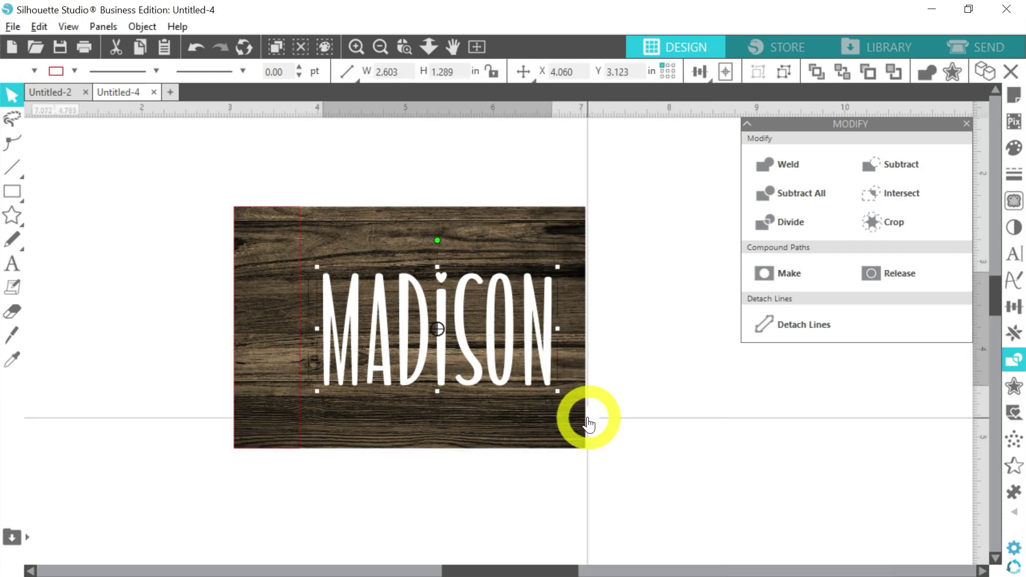
left_click(515, 322)
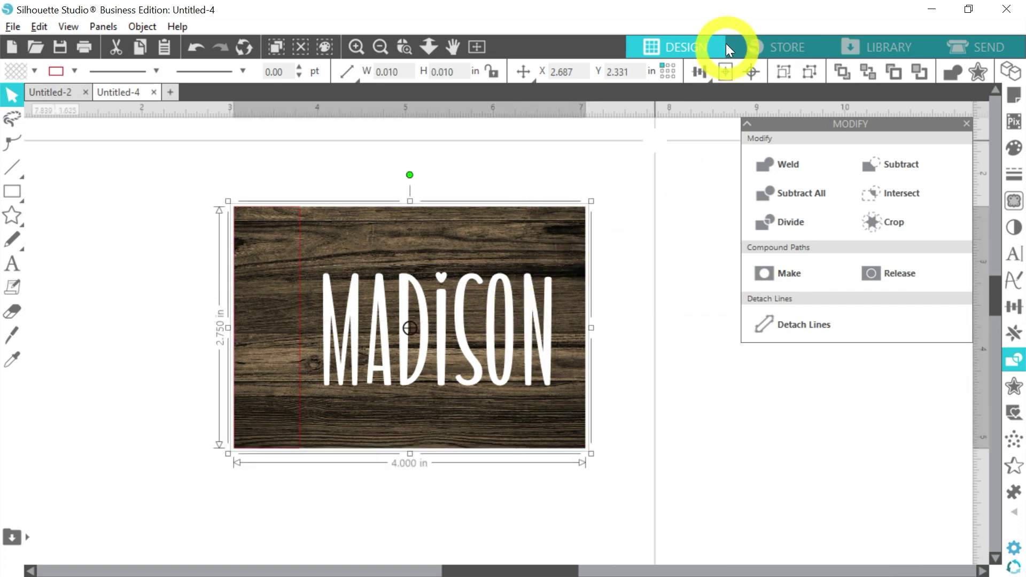
left_click(701, 69)
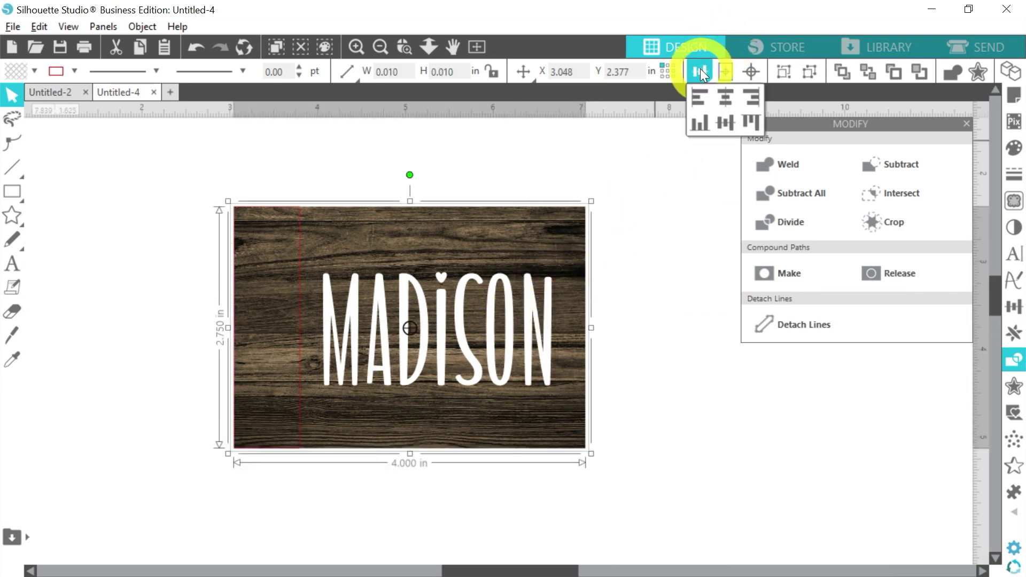
left_click(726, 123)
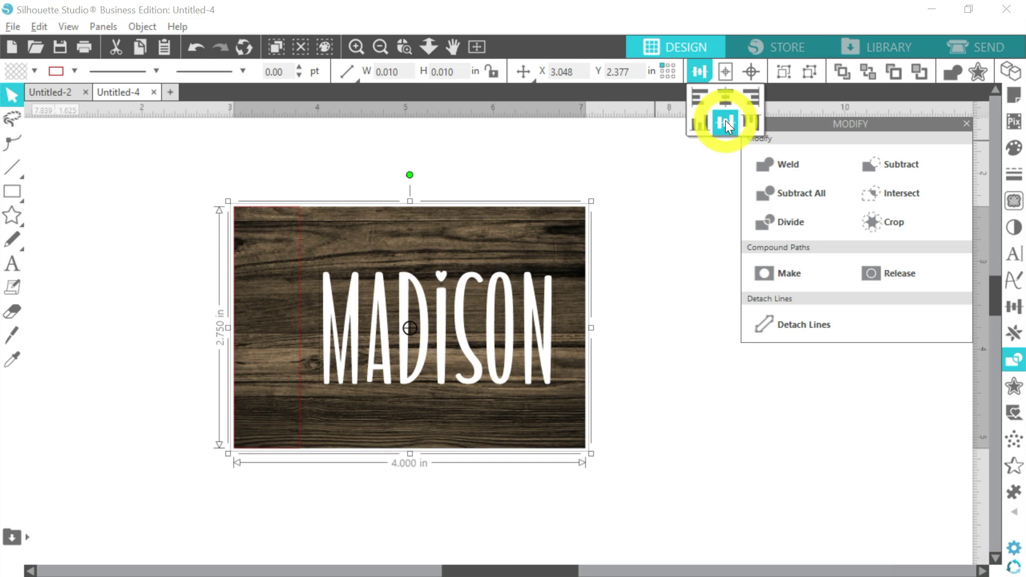
left_click(689, 235)
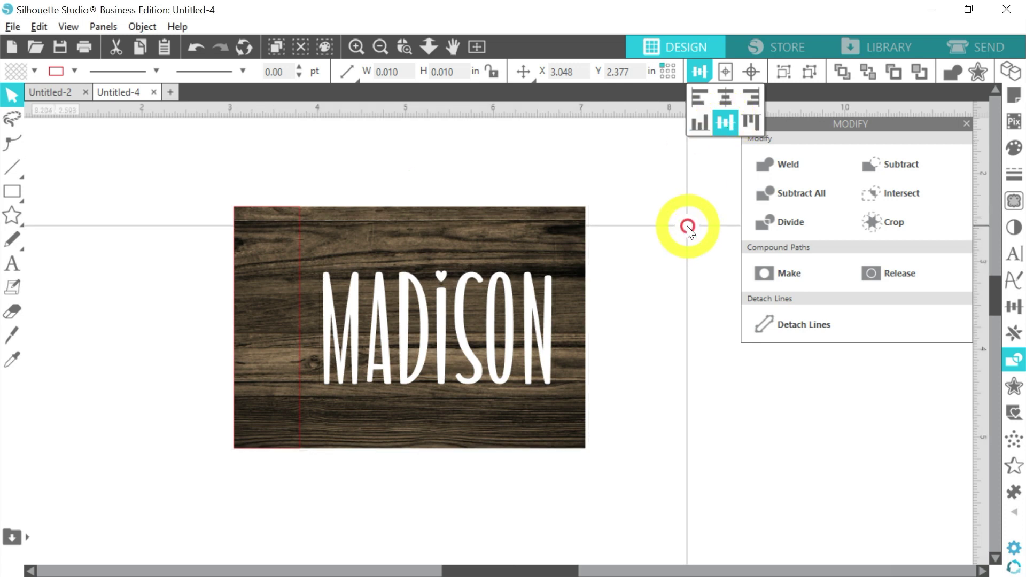
- Select the whole tag and lettering and flip it horizontally
left_click(301, 242)
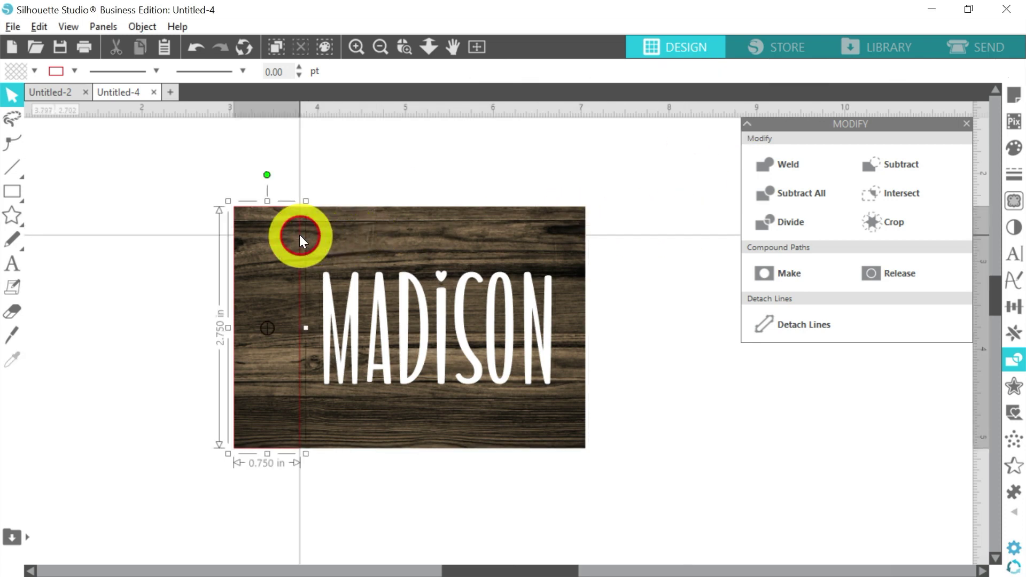
left_click(469, 217)
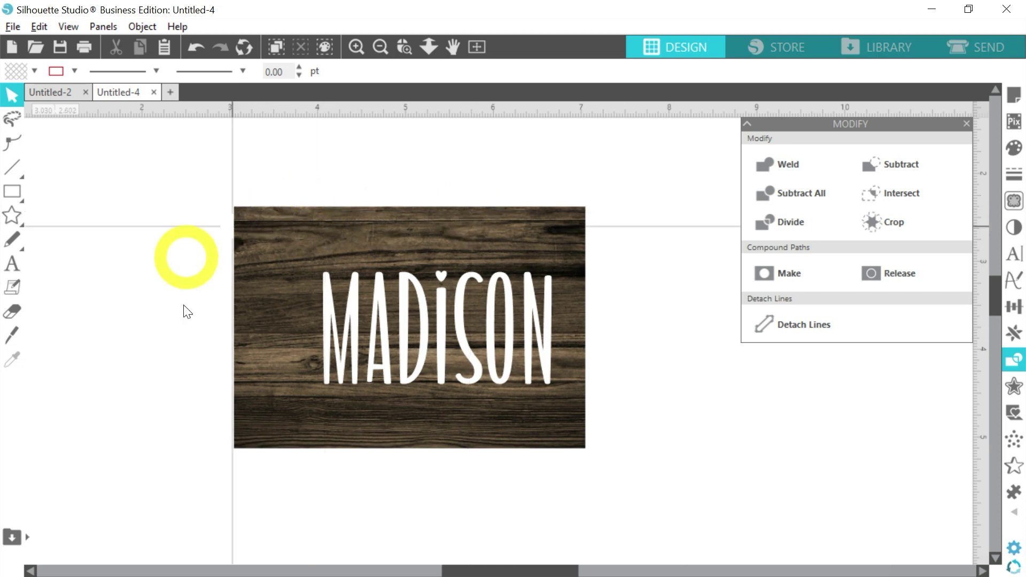
left_click_drag(665, 160, 193, 488)
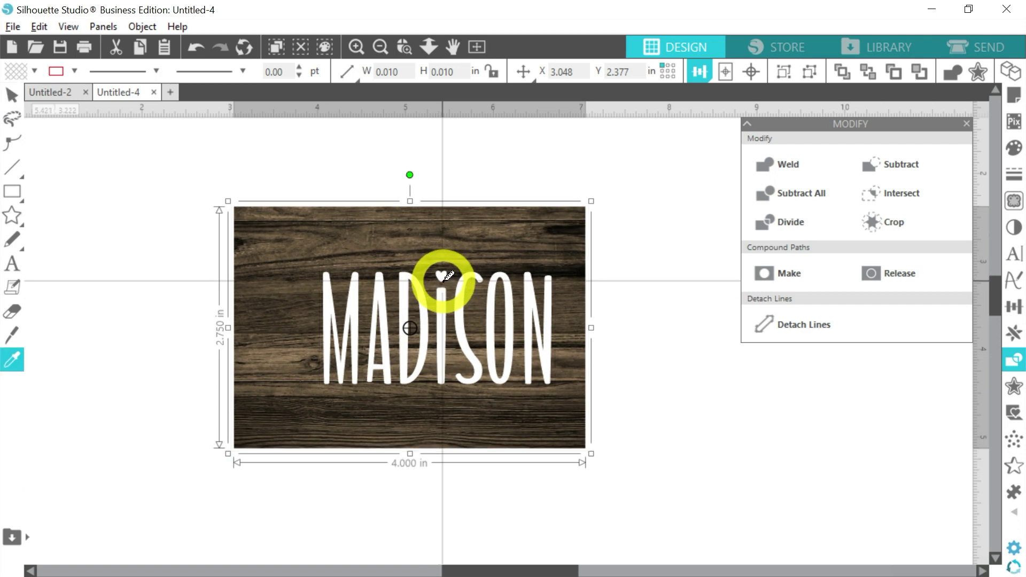
left_click(446, 278)
right_click(375, 242)
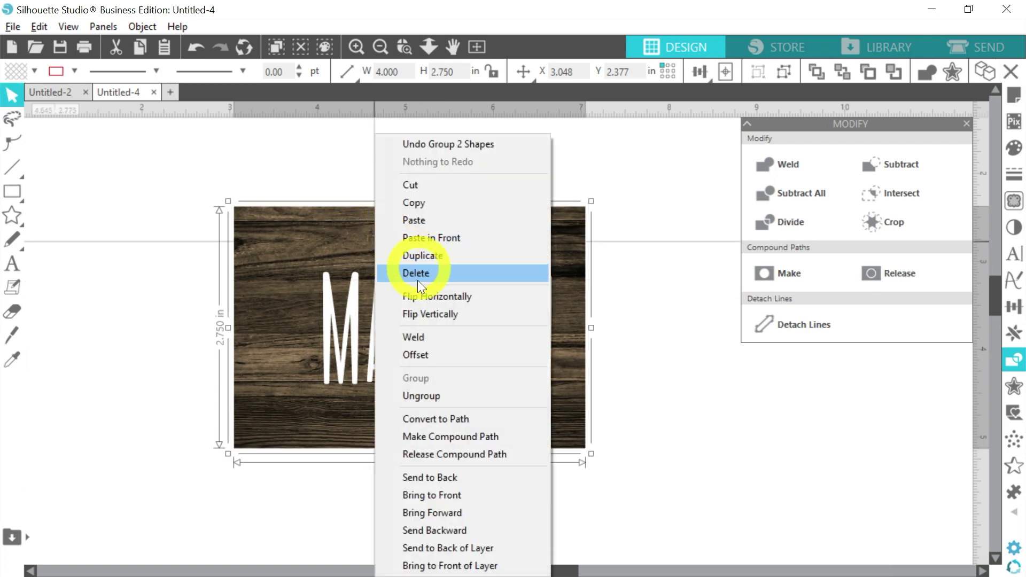
left_click(417, 296)
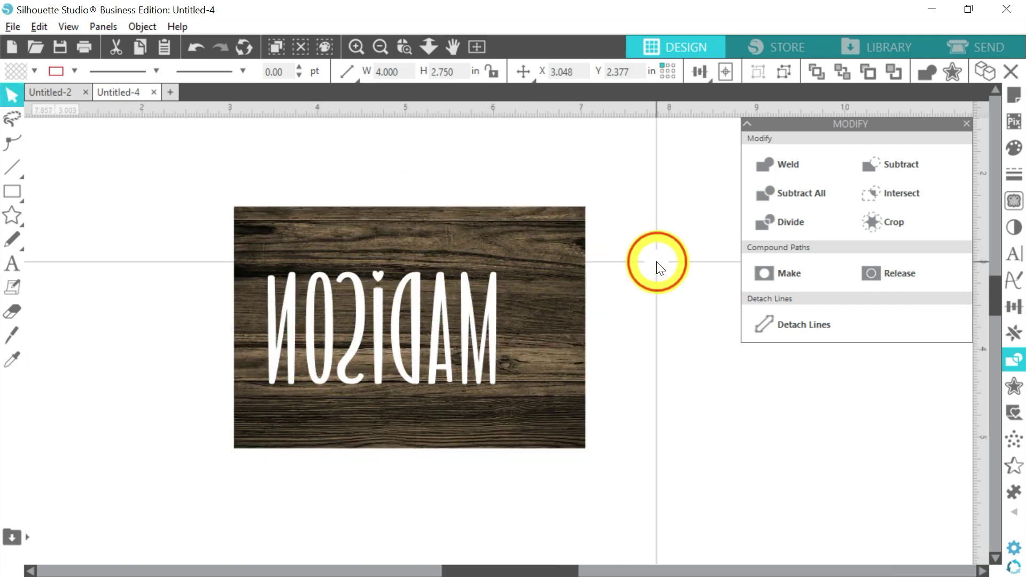
- Zoom out to show the full page and close the Modify panel
left_click(380, 47)
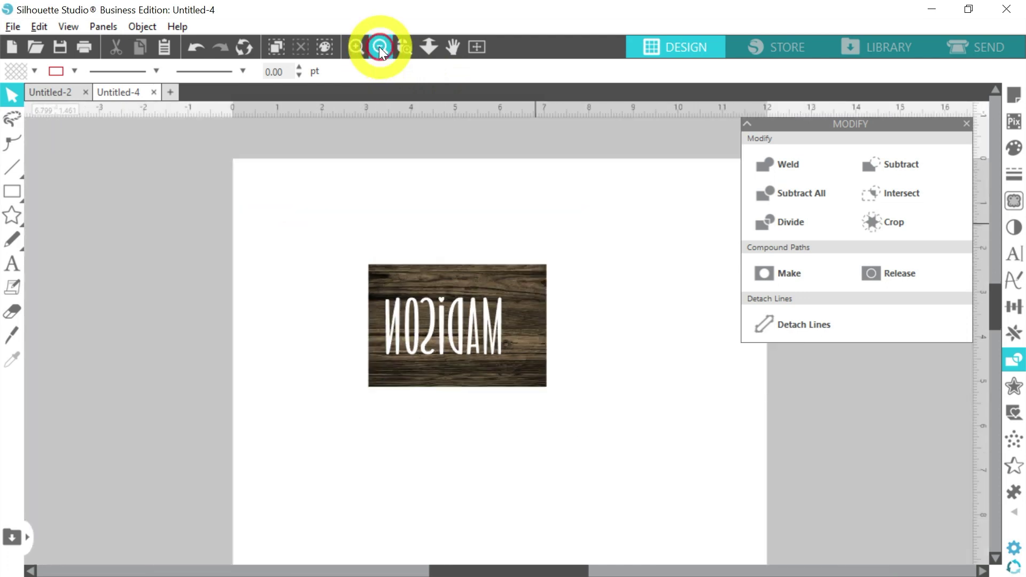
left_click(380, 46)
scroll(676, 209, "down", 2)
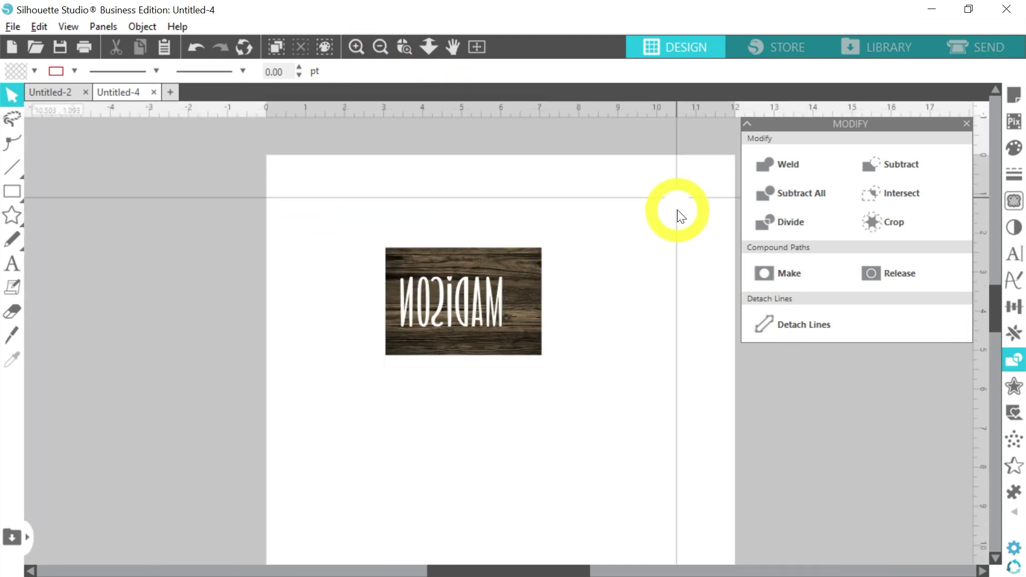
left_click(966, 123)
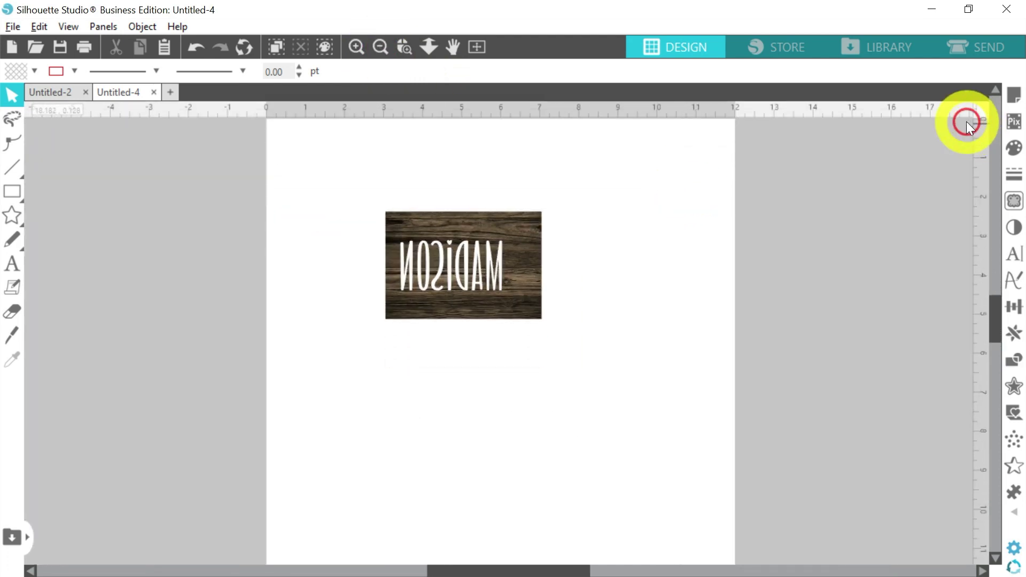
left_click(379, 48)
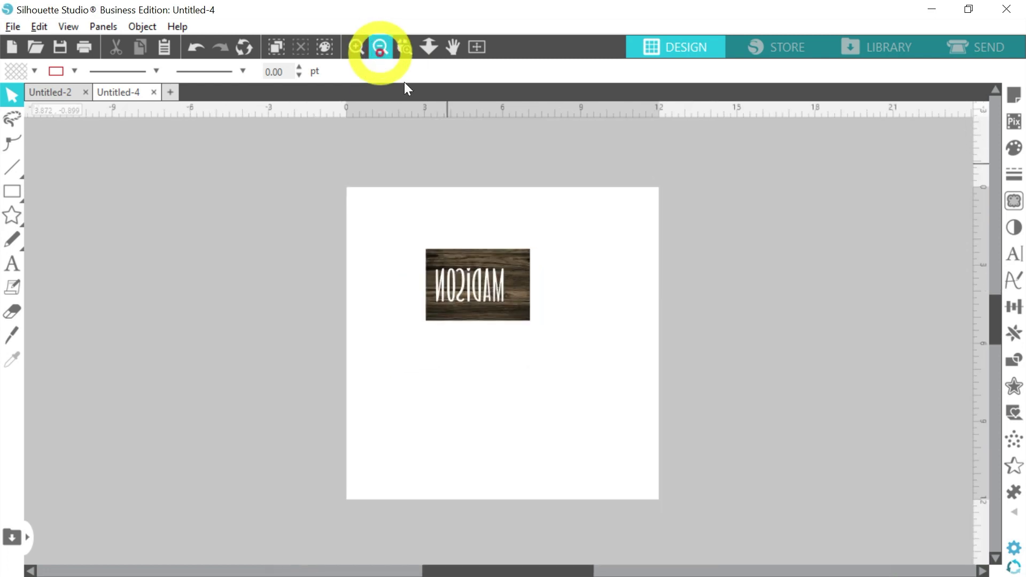
- Set the page's Media Size to Letter in Page Setup
left_click(1016, 96)
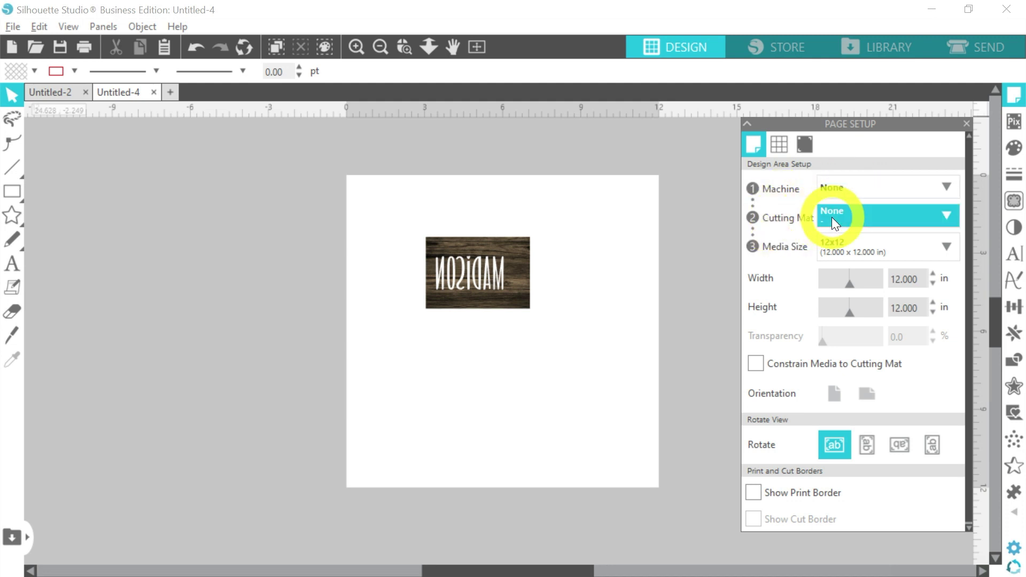
left_click(845, 246)
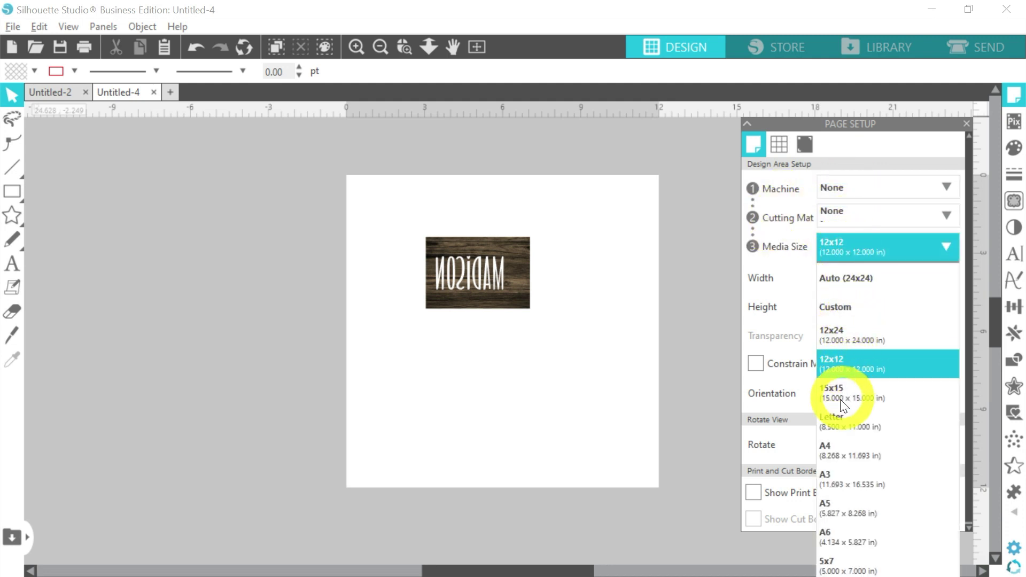
left_click(839, 426)
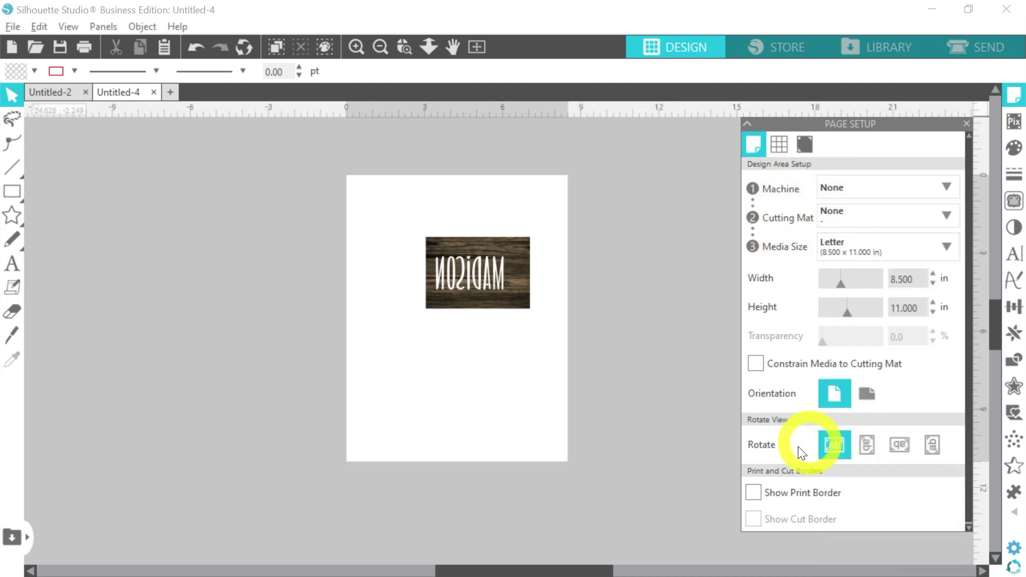
- Move the mirrored tag to the page's top-left corner and close Page Setup
left_click_drag(493, 278, 422, 225)
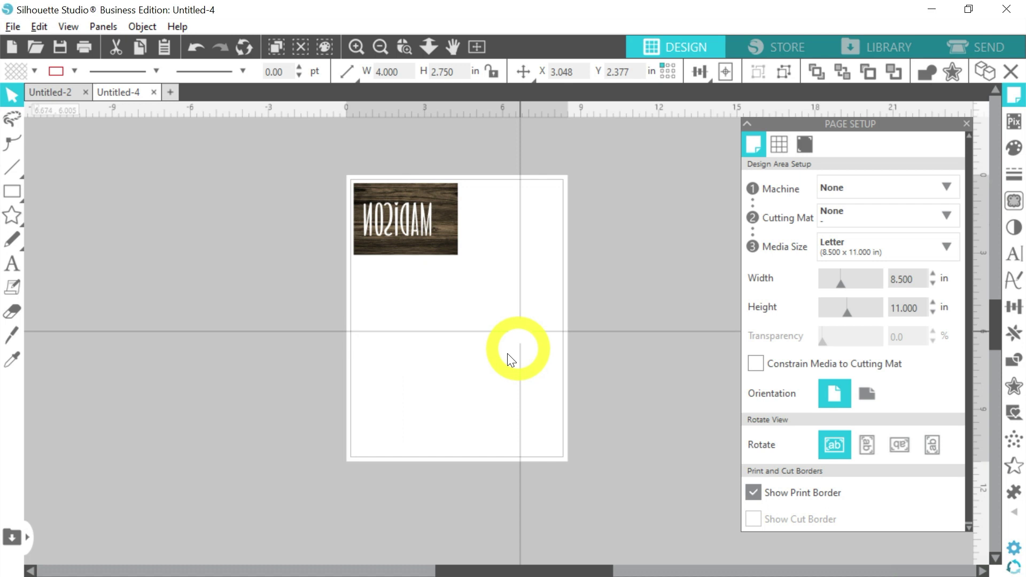
left_click(478, 381)
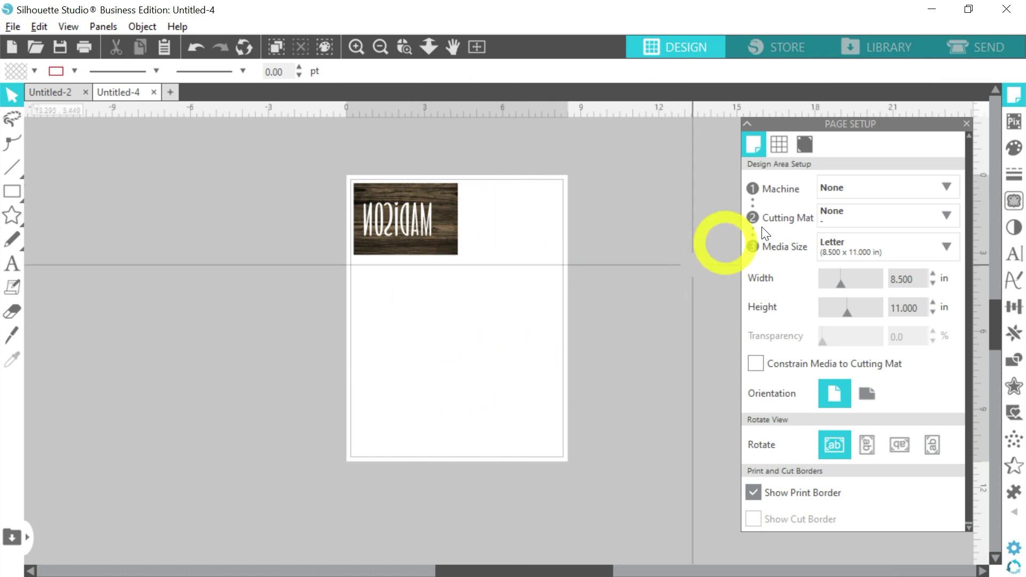
left_click(966, 124)
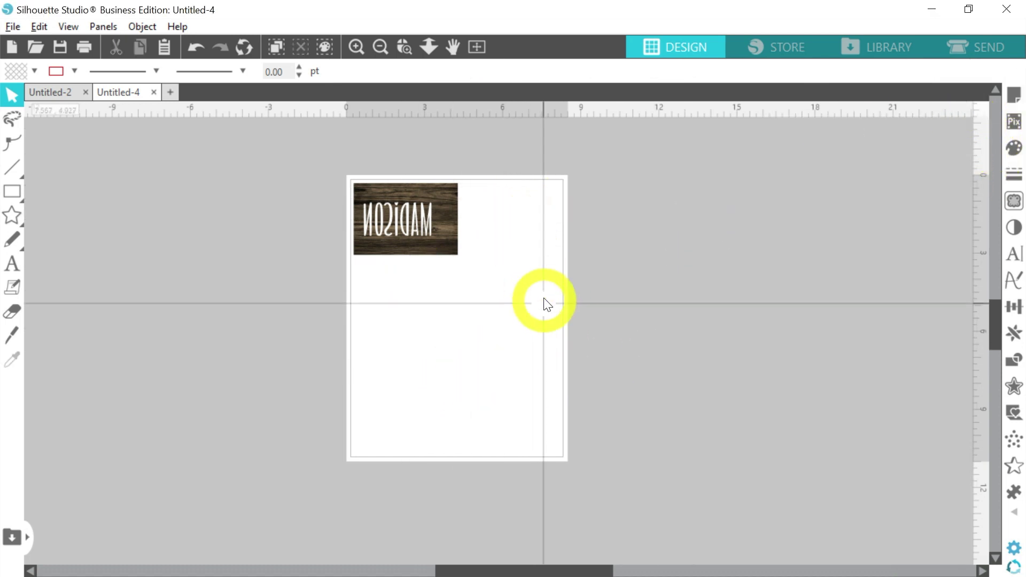